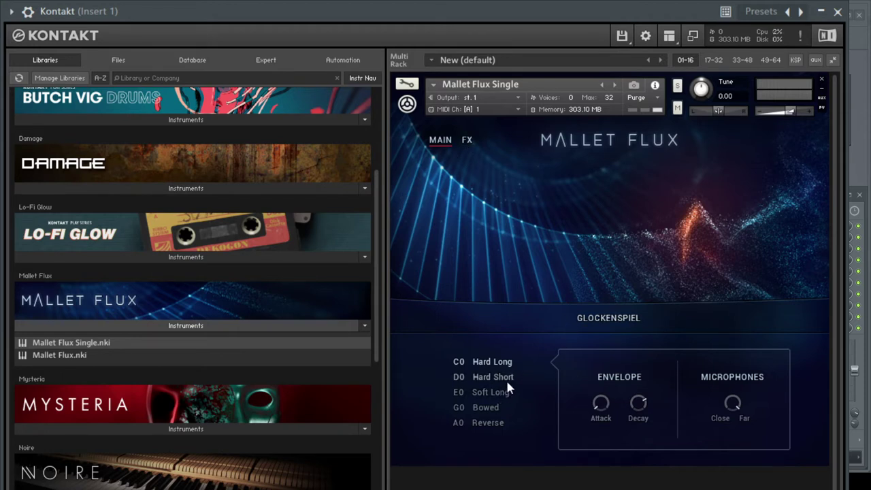
# - Switch the Mallet Flux Single articulation to D0 Hard Short
pyautogui.click(476, 377)
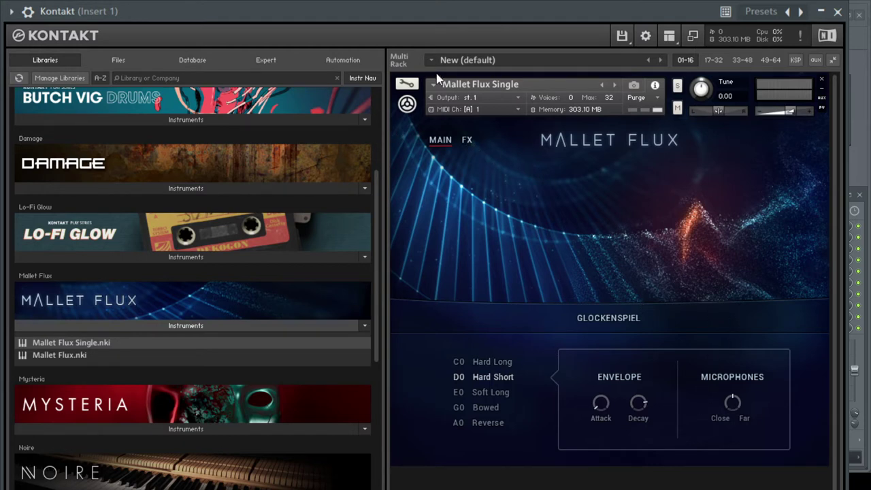
pyautogui.click(467, 142)
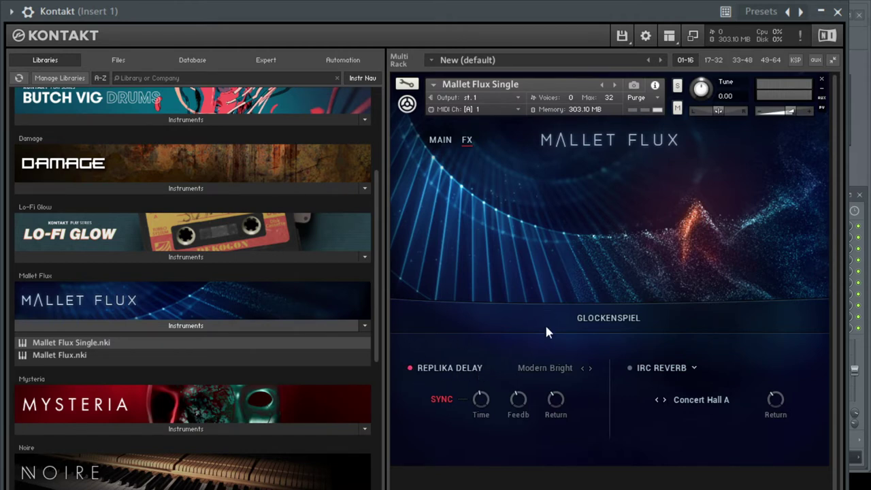
pyautogui.click(560, 370)
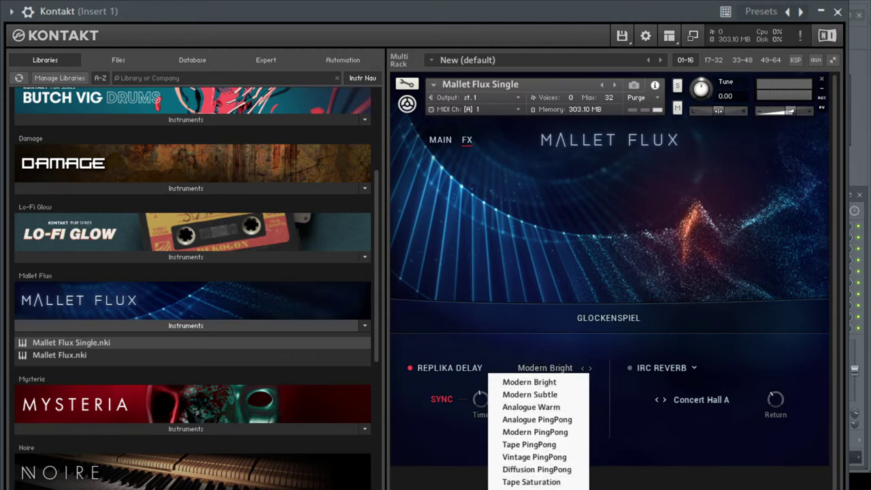
pyautogui.click(531, 337)
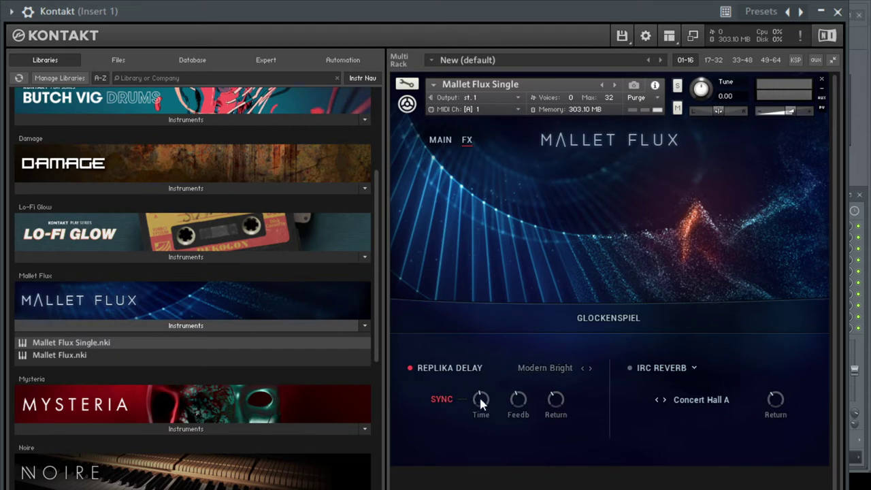
# - Try 2 Bars and a free ~1.1k ms delay time, then set feedback 38.5% and return 1.8dB
pyautogui.moveTo(479, 395)
pyautogui.mouseDown()
pyautogui.moveTo(476, 372)
pyautogui.moveTo(473, 395)
pyautogui.mouseUp()
pyautogui.click(440, 399)
pyautogui.moveTo(479, 402); pyautogui.dragTo(483, 442)
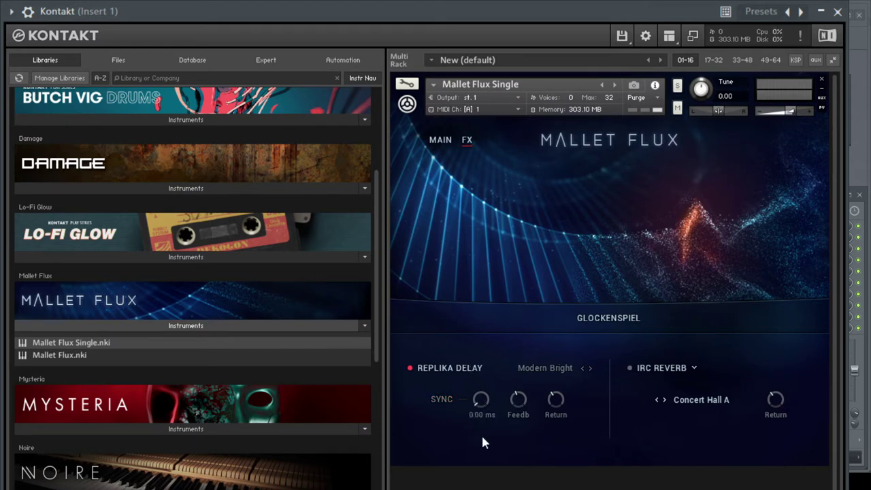
pyautogui.click(452, 401)
pyautogui.moveTo(516, 393)
pyautogui.mouseDown()
pyautogui.moveTo(518, 374)
pyautogui.moveTo(516, 396)
pyautogui.moveTo(513, 380)
pyautogui.mouseUp()
pyautogui.moveTo(555, 394); pyautogui.dragTo(554, 397)
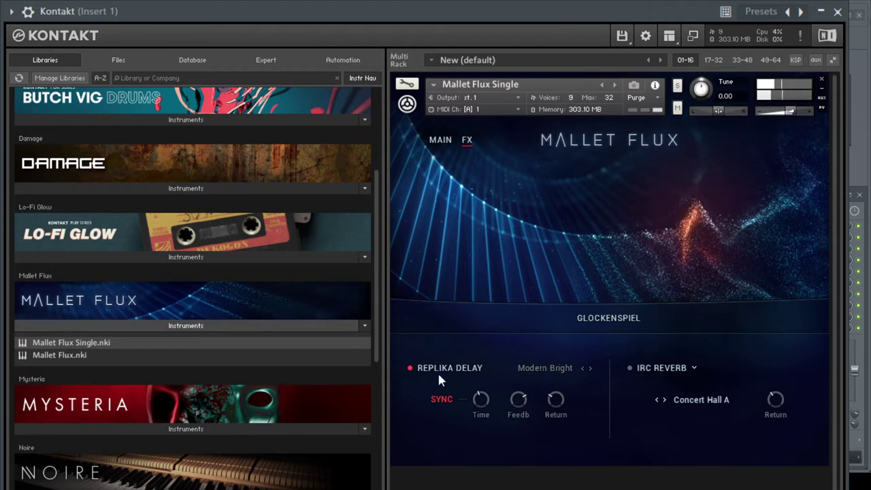
# - Toggle the Replika Delay off and on, then set its synced time to a dotted half
pyautogui.click(410, 367)
pyautogui.click(411, 367)
pyautogui.moveTo(485, 399)
pyautogui.moveTo(486, 392); pyautogui.dragTo(486, 387)
pyautogui.moveTo(518, 402)
pyautogui.moveTo(553, 393)
pyautogui.moveTo(481, 401)
pyautogui.moveTo(520, 384)
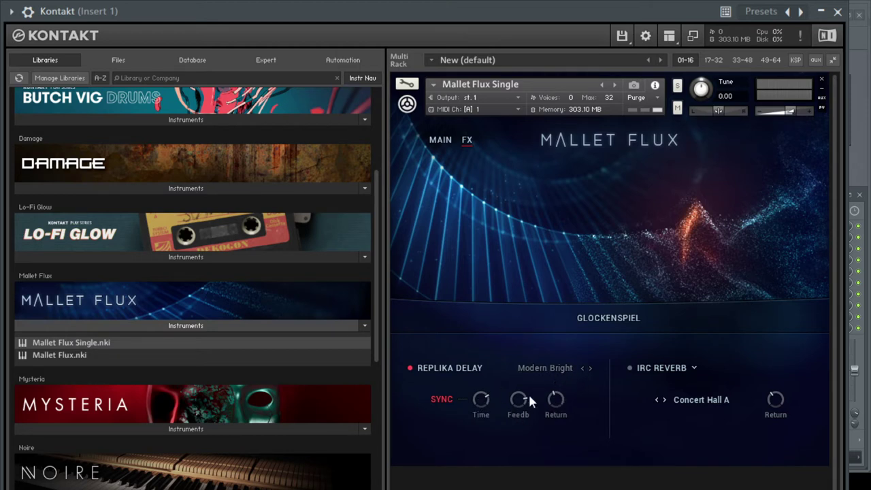
# - Load the Vintage Detune delay preset and raise its feedback to about 60%
pyautogui.click(545, 368)
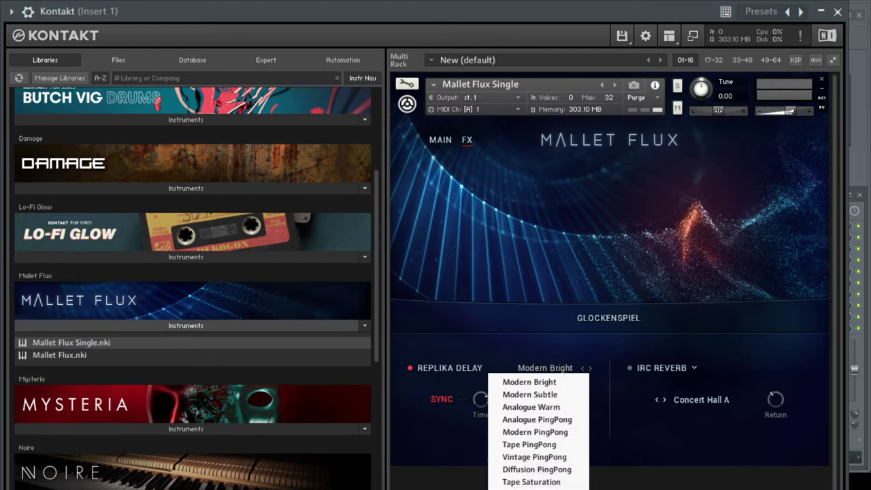
pyautogui.click(530, 487)
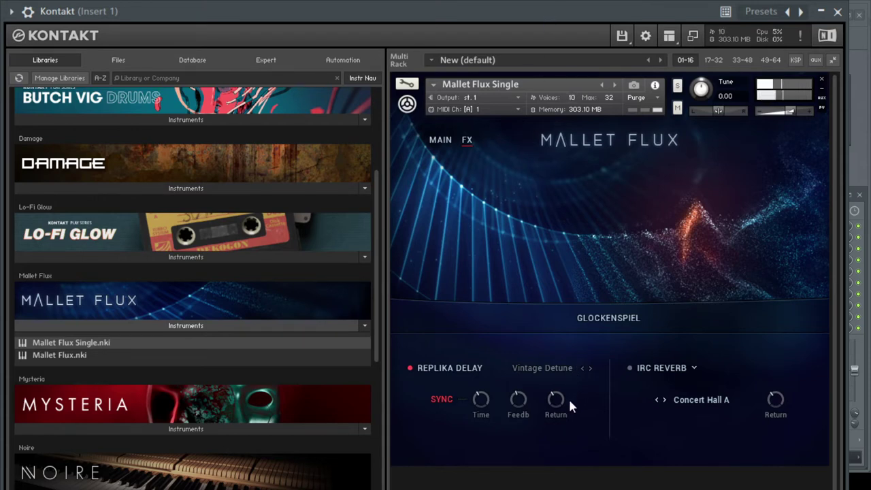
pyautogui.click(519, 397)
pyautogui.moveTo(520, 400); pyautogui.dragTo(519, 379)
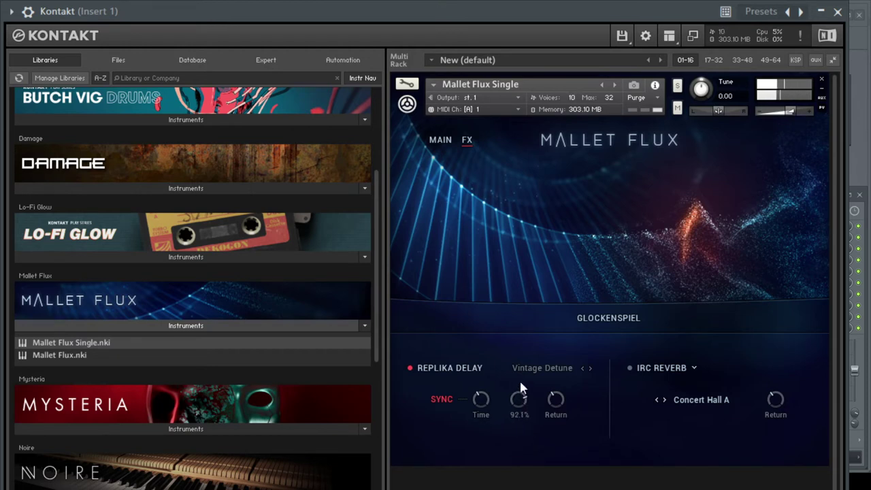
pyautogui.click(555, 398)
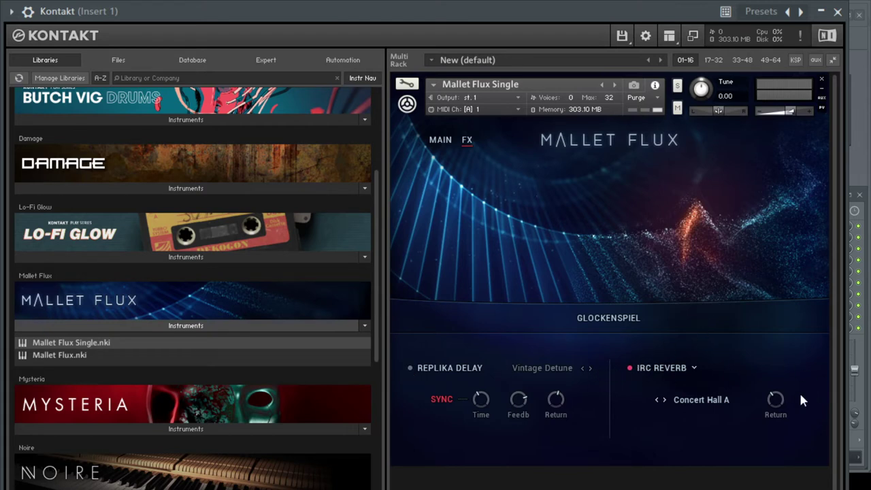
# - Change the IRC Reverb impulse from Concert Hall A to Piano Plate
pyautogui.click(693, 367)
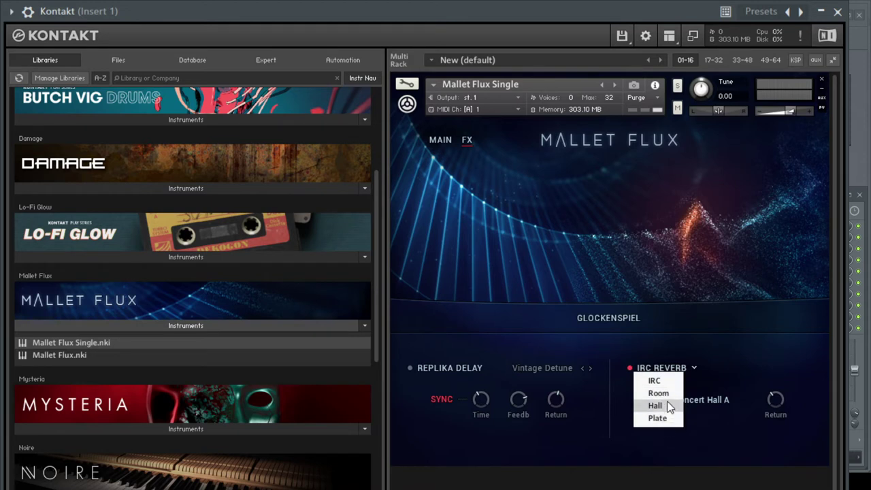
pyautogui.click(748, 371)
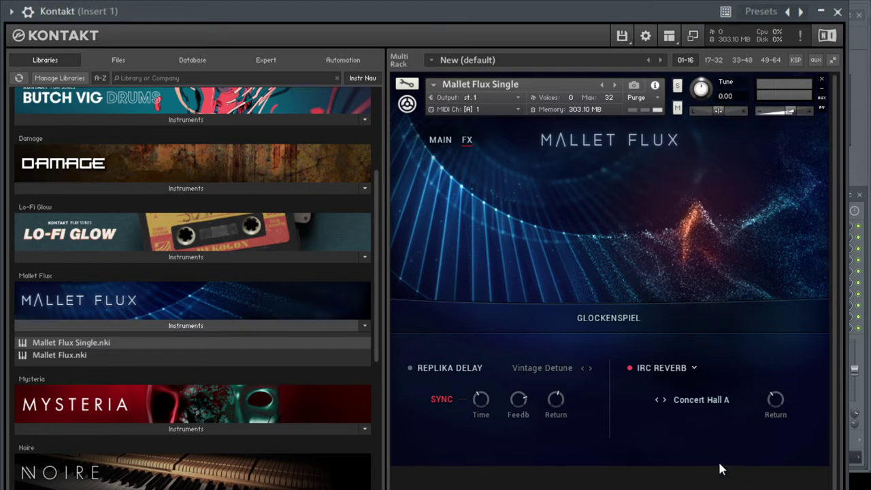
pyautogui.click(709, 401)
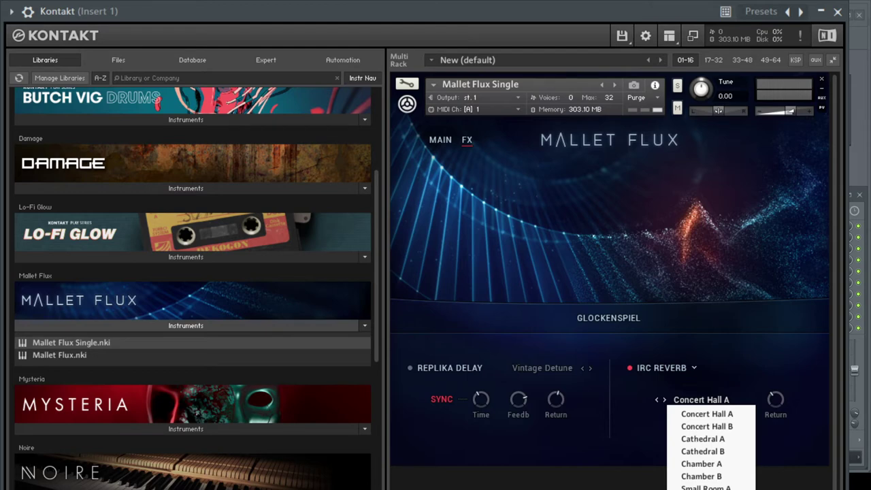
pyautogui.click(631, 421)
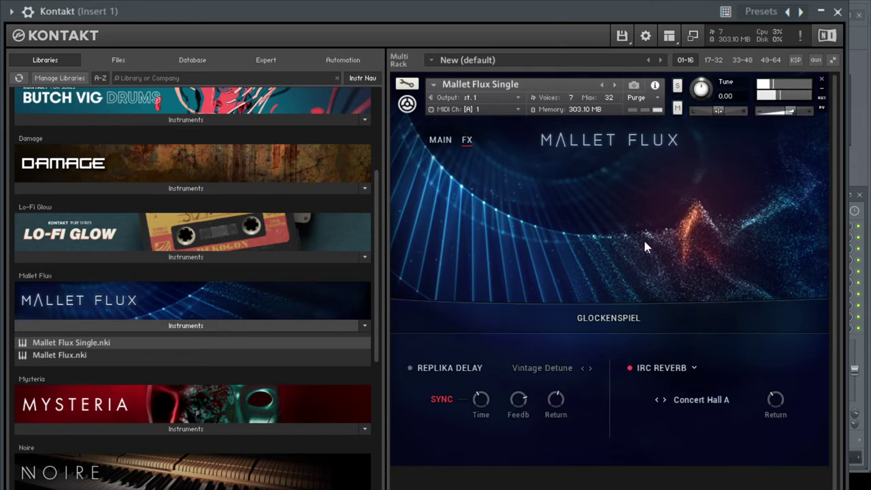
pyautogui.moveTo(776, 403)
pyautogui.click(708, 402)
pyautogui.click(711, 485)
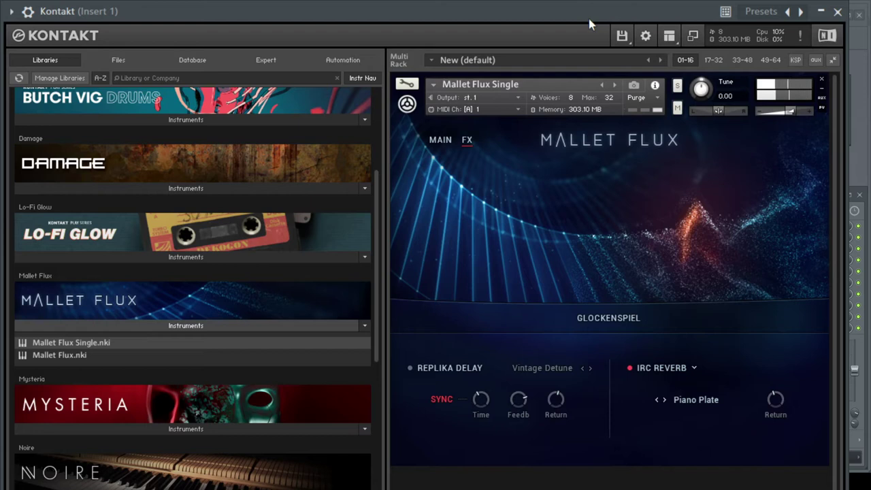
pyautogui.click(695, 369)
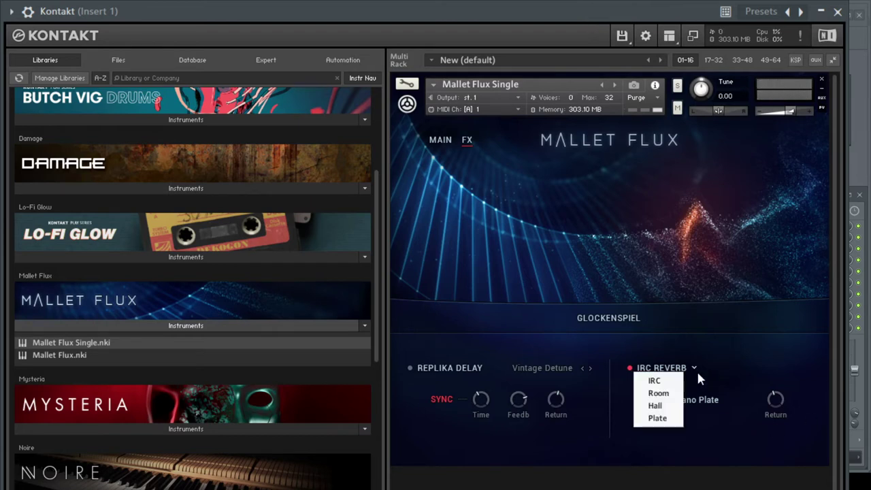
# - Audition Hall and Plate reverb types, settling on Room Reverb with the Room Large A preset
pyautogui.click(659, 394)
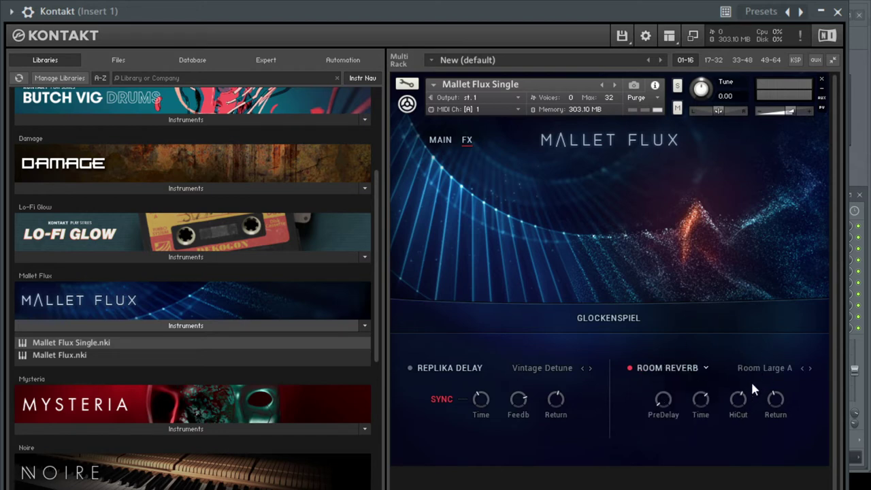
pyautogui.click(704, 366)
pyautogui.click(665, 405)
pyautogui.click(671, 368)
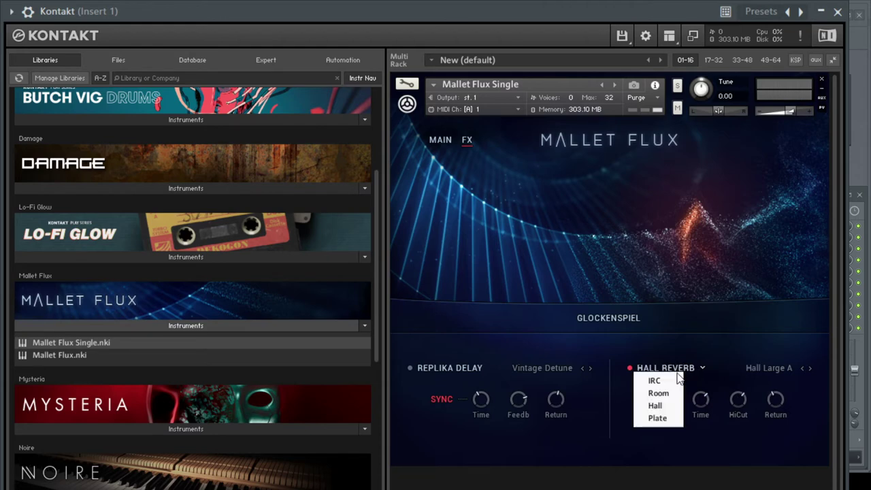
pyautogui.click(677, 423)
pyautogui.click(702, 367)
pyautogui.click(671, 406)
pyautogui.click(681, 368)
pyautogui.click(663, 395)
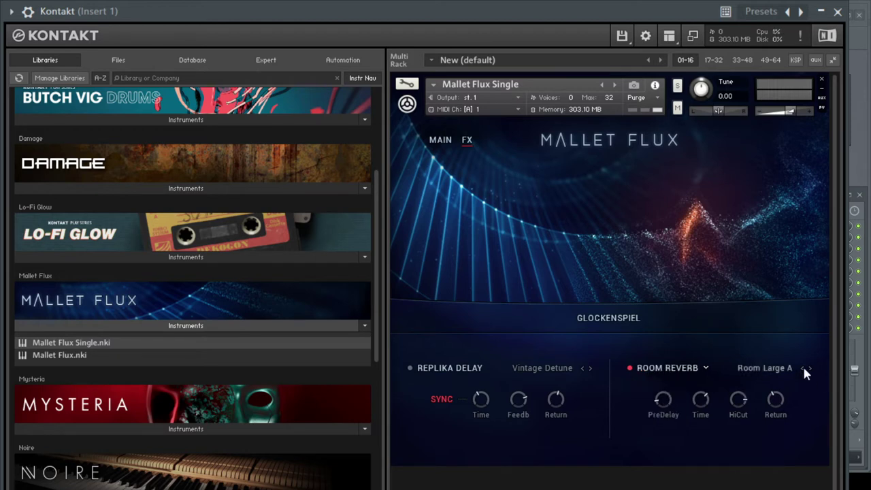
pyautogui.click(763, 368)
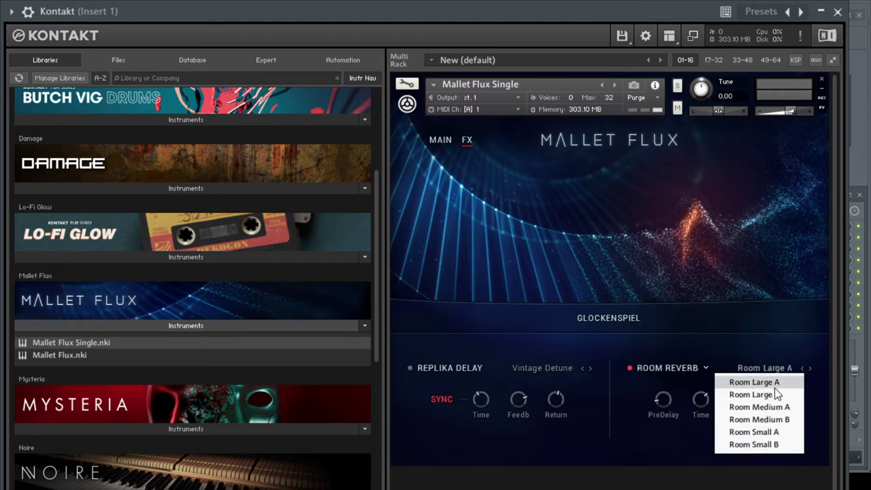
pyautogui.click(653, 436)
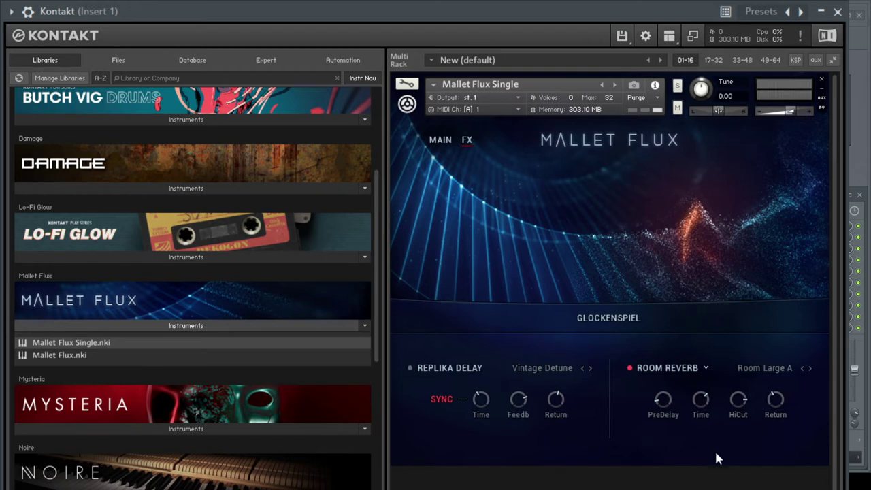
# - Set Room Reverb time to about 10.6kms, predelay to about 35.6ms, return to about 13.5dB
pyautogui.click(702, 398)
pyautogui.moveTo(703, 399); pyautogui.dragTo(765, 400)
pyautogui.click(748, 402)
pyautogui.moveTo(774, 407); pyautogui.dragTo(772, 409)
pyautogui.moveTo(658, 406); pyautogui.dragTo(658, 407)
pyautogui.moveTo(694, 386); pyautogui.dragTo(742, 348)
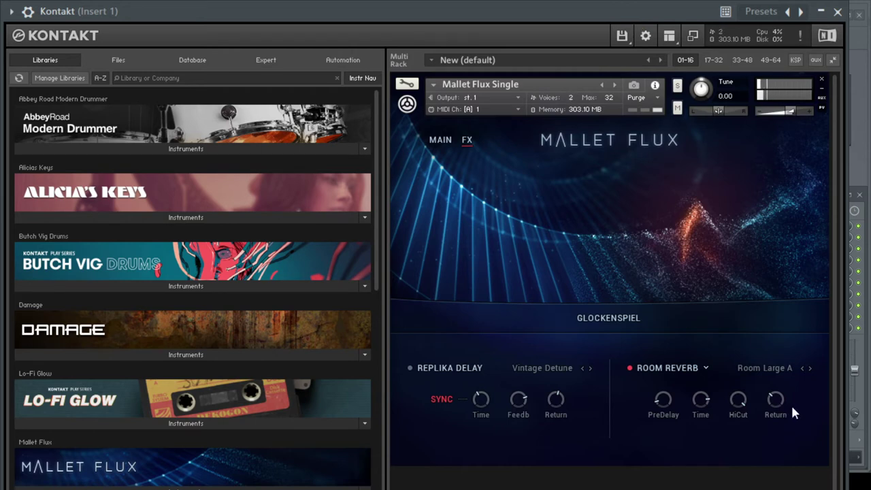
# - Audition the Room Large B preset, then return to Room Large A
pyautogui.click(787, 372)
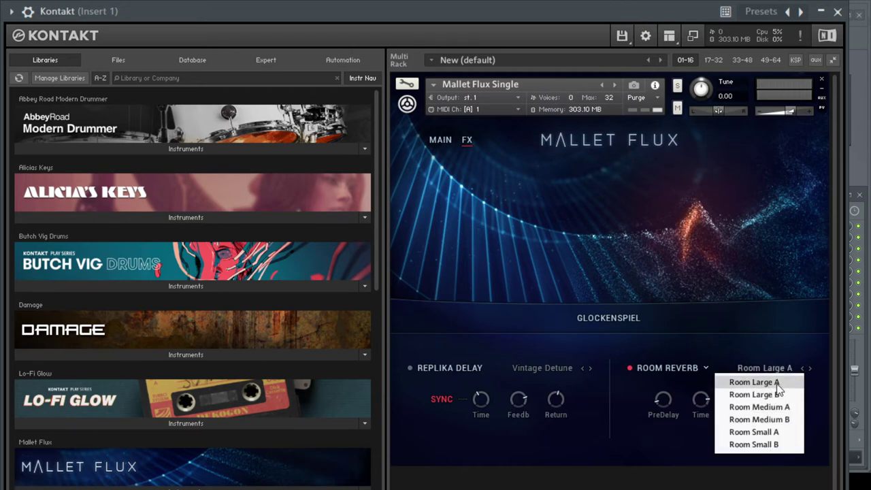
pyautogui.click(754, 395)
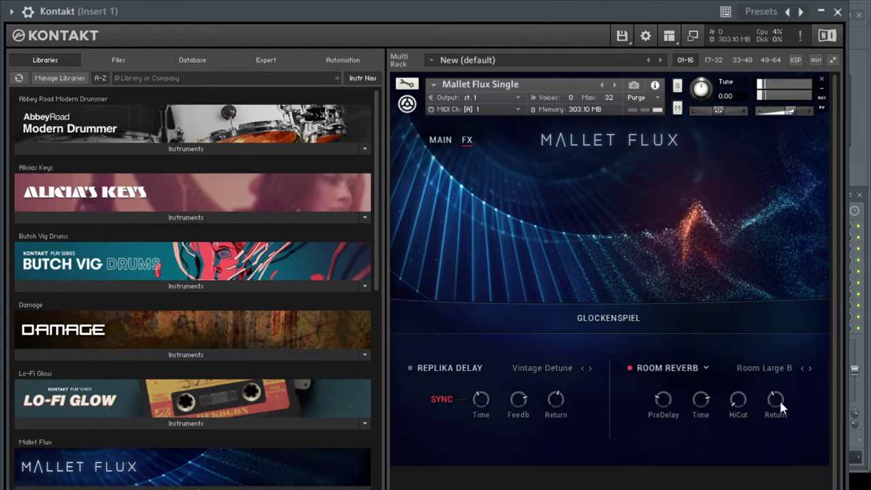
pyautogui.click(774, 368)
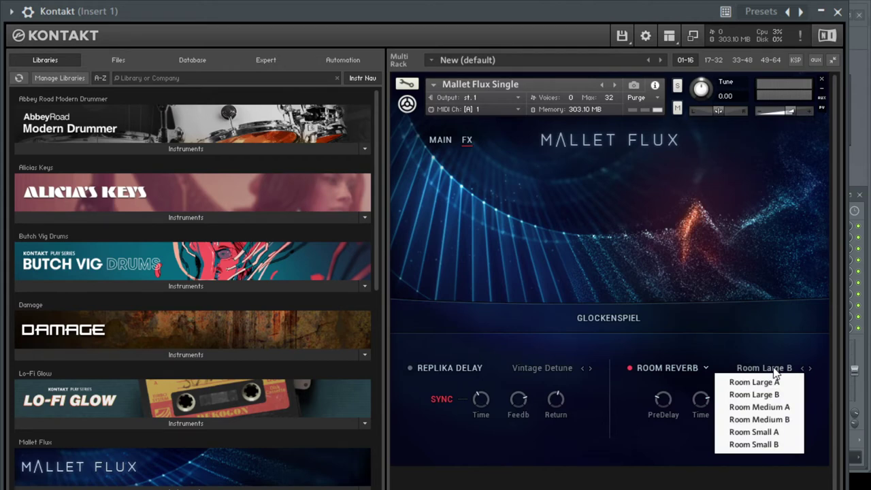
pyautogui.click(761, 381)
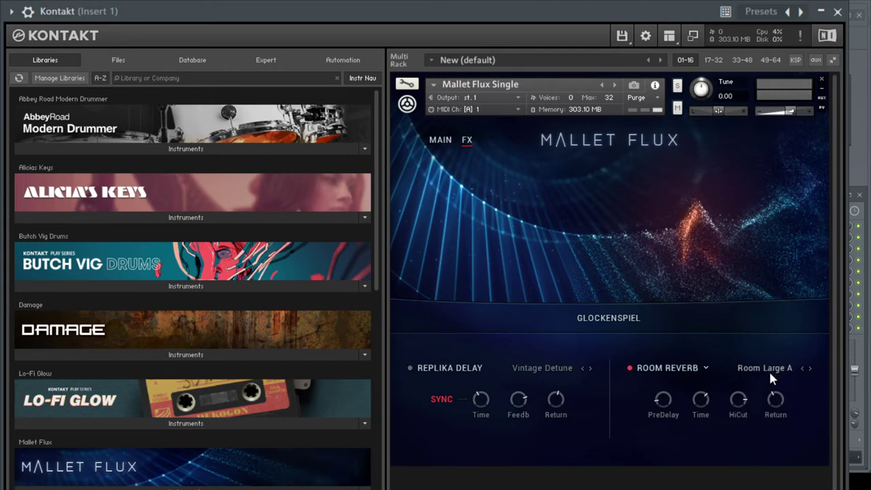
pyautogui.click(769, 370)
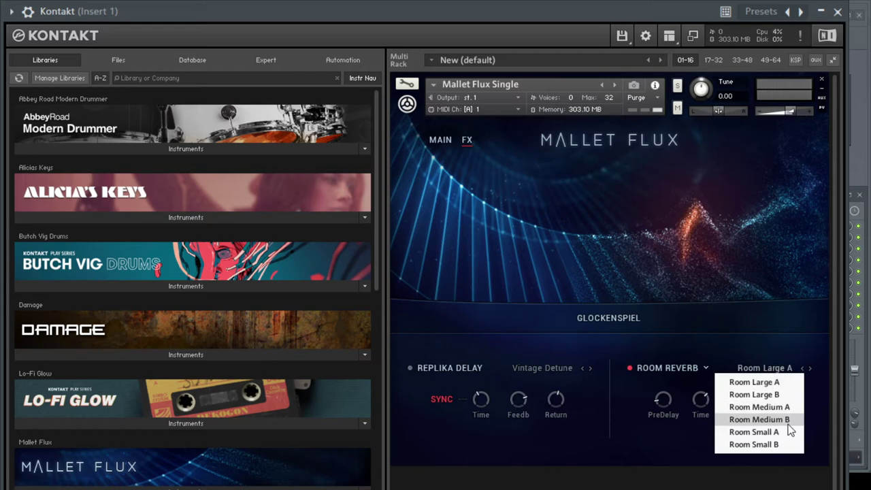
pyautogui.click(677, 372)
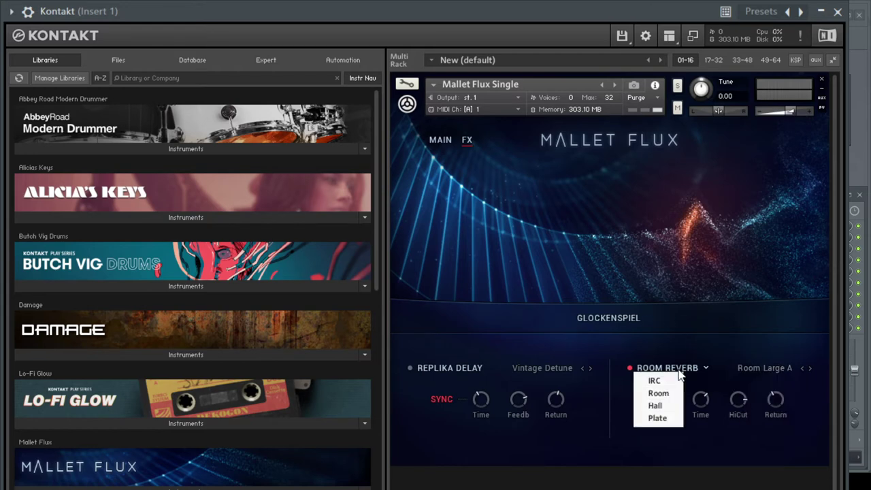
# - Switch the reverb type to Plate and load the Plate Medium B preset
pyautogui.click(659, 419)
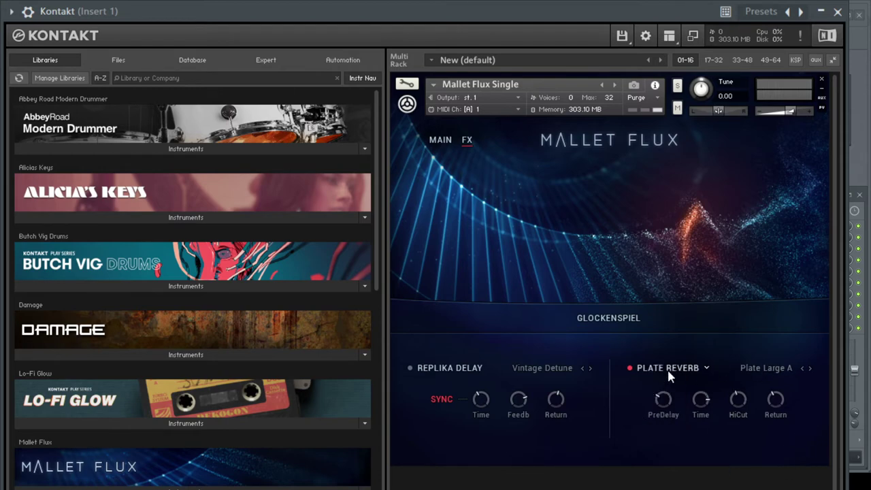
pyautogui.click(772, 369)
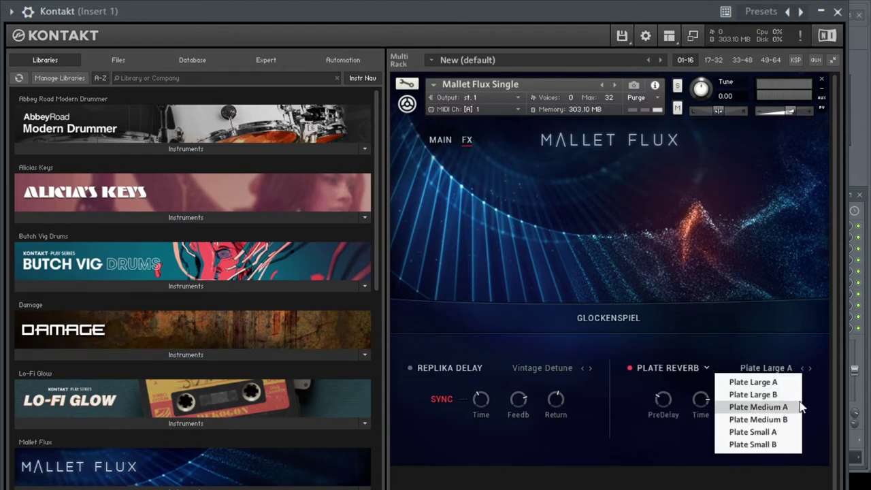
pyautogui.click(746, 421)
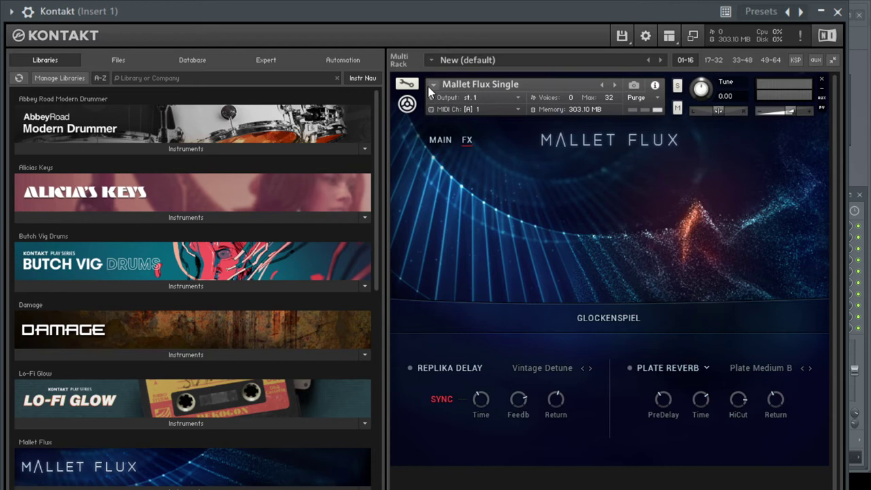
# - Flip between the main and effects pages, glance at the delay presets, and end on the main page
pyautogui.click(466, 83)
pyautogui.click(440, 140)
pyautogui.click(470, 141)
pyautogui.click(446, 142)
pyautogui.click(467, 141)
pyautogui.click(443, 142)
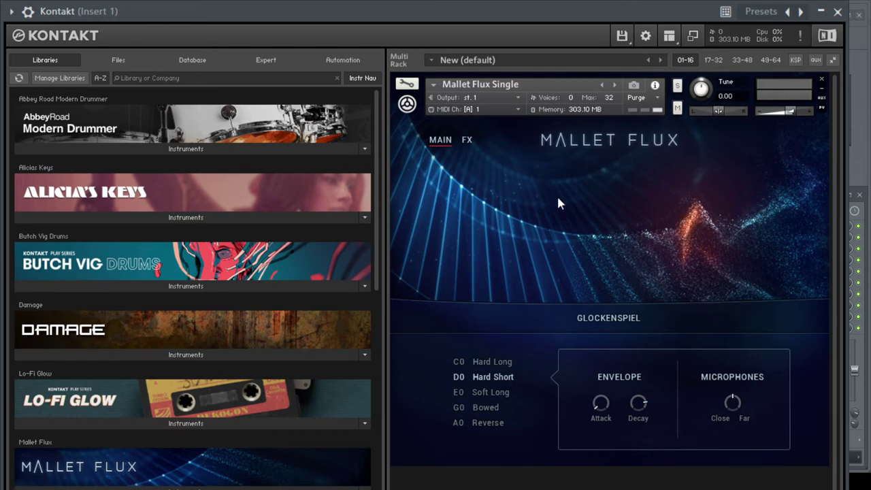
pyautogui.click(473, 141)
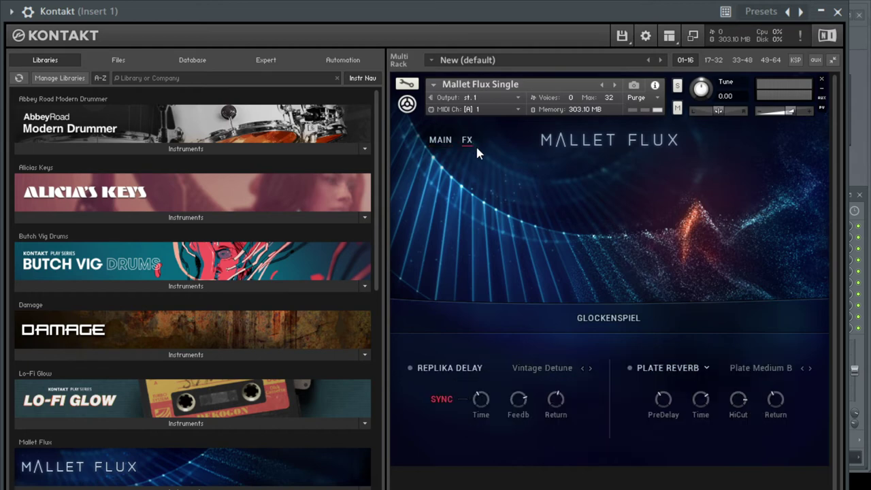
pyautogui.click(551, 376)
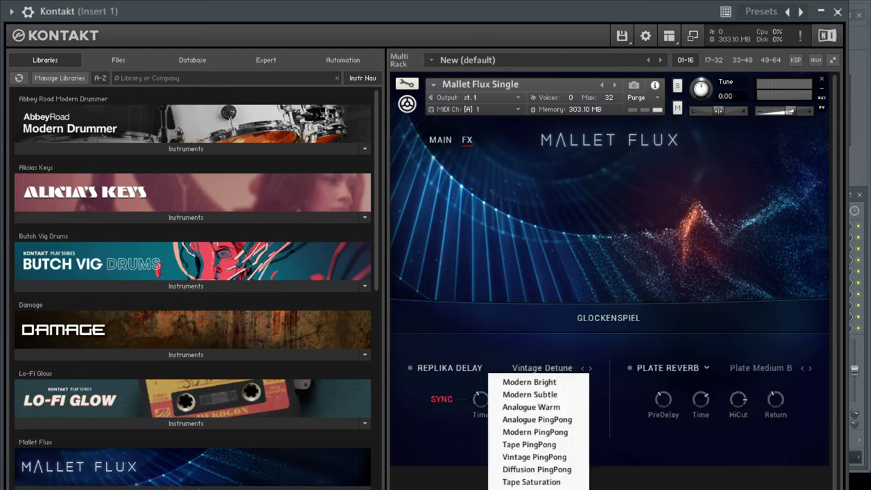
pyautogui.click(536, 318)
pyautogui.click(436, 149)
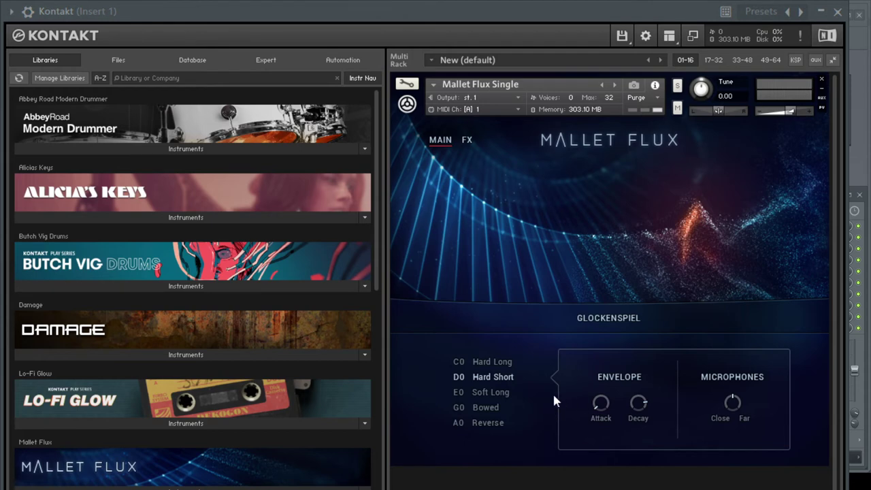
# - Delete Mallet Flux Single and load Mallet Flux.nki from the library's Instruments folder
pyautogui.press('Delete')
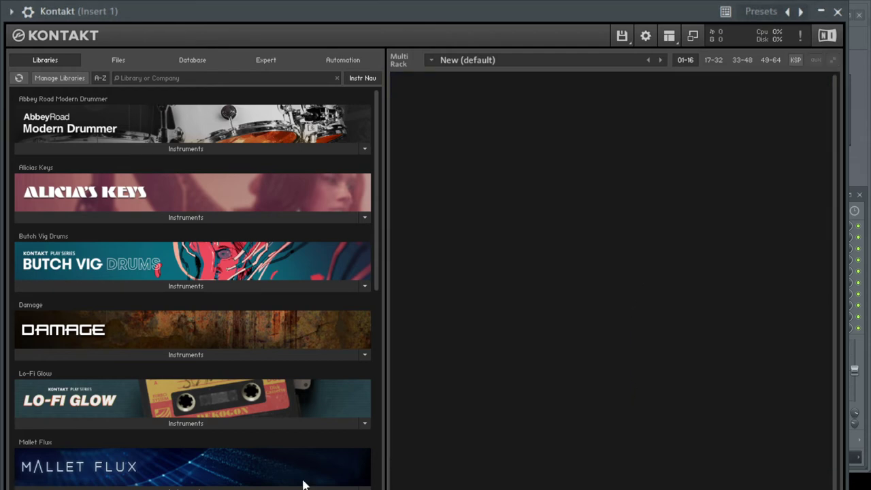
pyautogui.moveTo(378, 276); pyautogui.dragTo(369, 354)
pyautogui.click(365, 350)
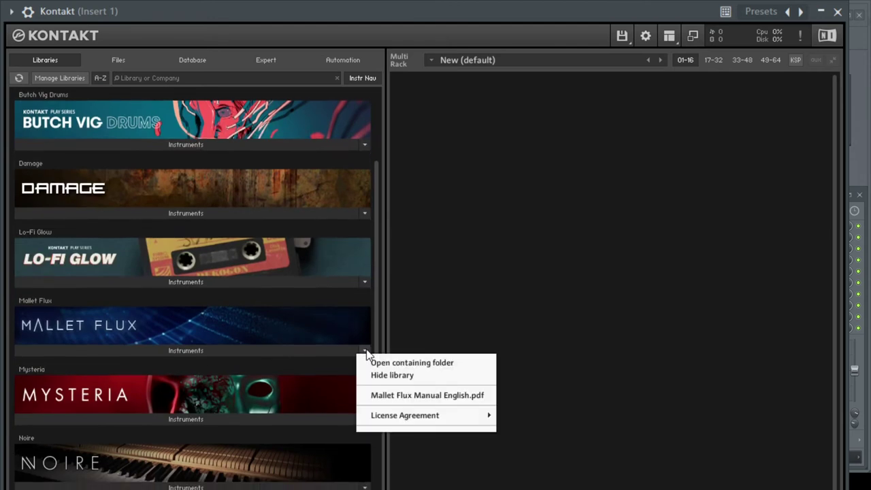
pyautogui.click(301, 353)
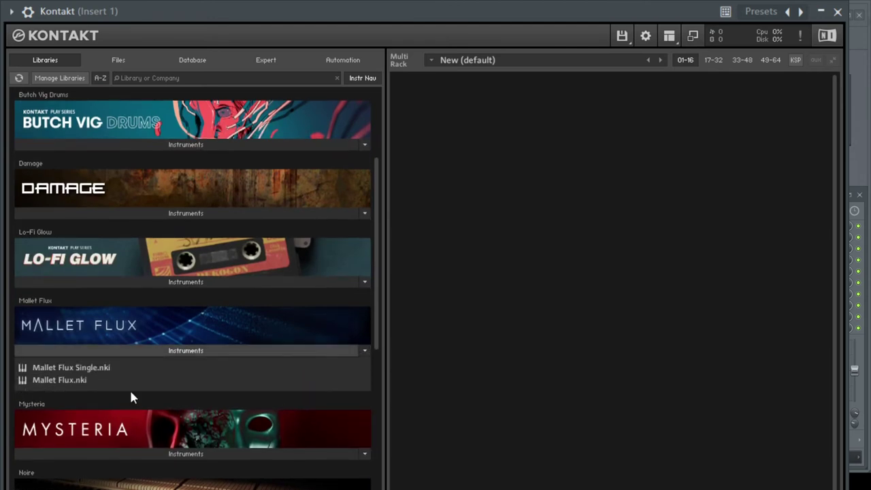
pyautogui.doubleClick(73, 382)
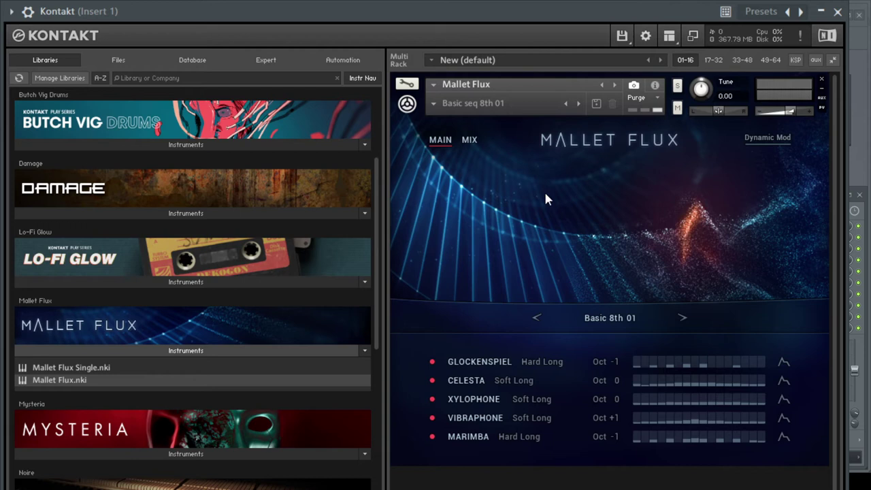
# - Replace Glockenspiel in Mallet Flux's first slot with None
pyautogui.click(475, 360)
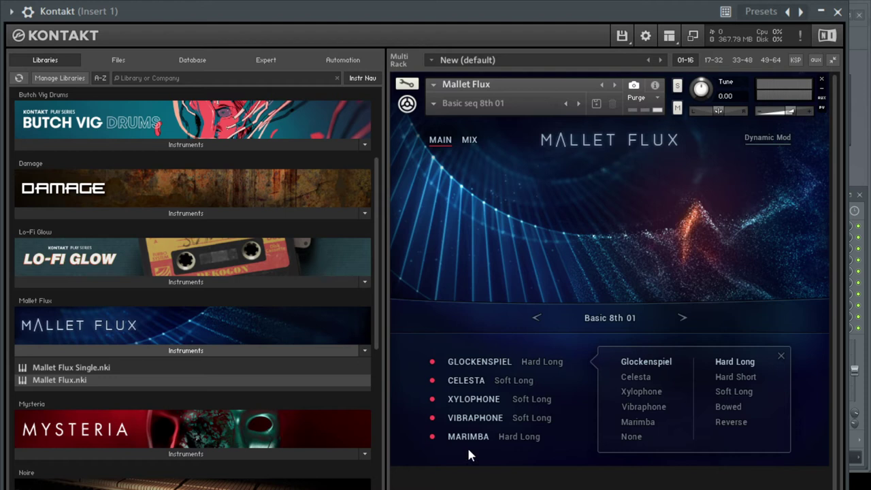
pyautogui.click(632, 438)
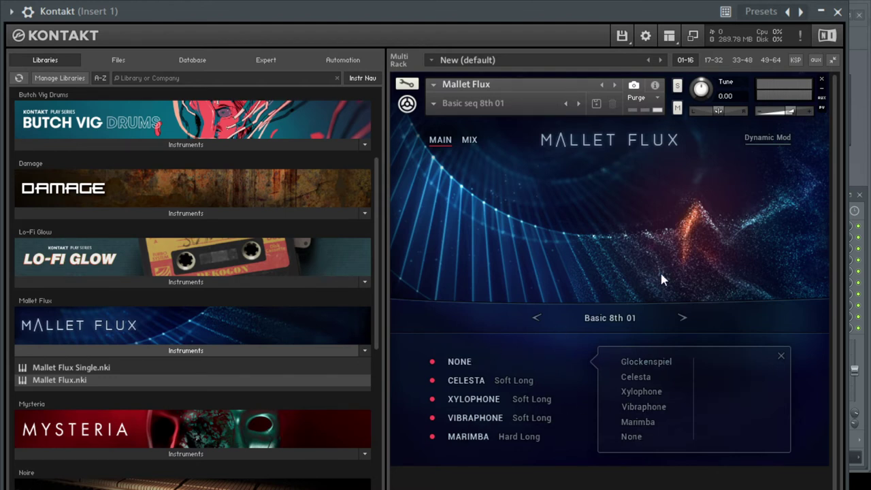
pyautogui.click(777, 351)
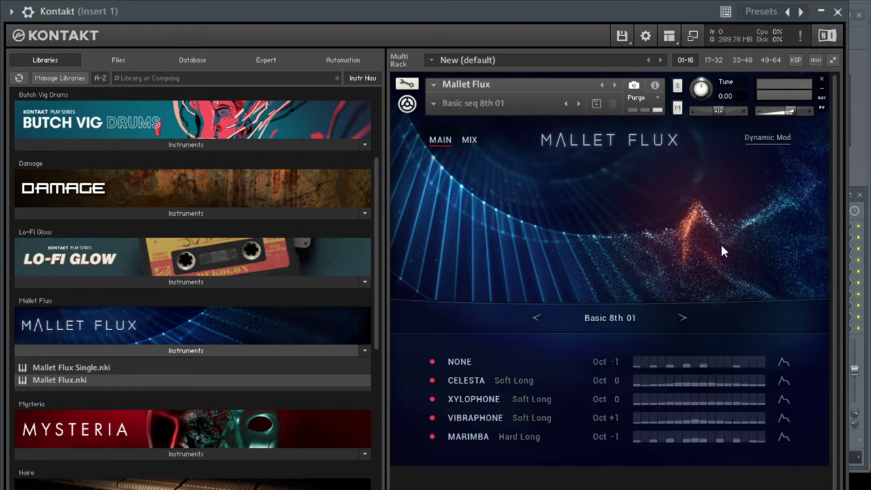
pyautogui.click(471, 140)
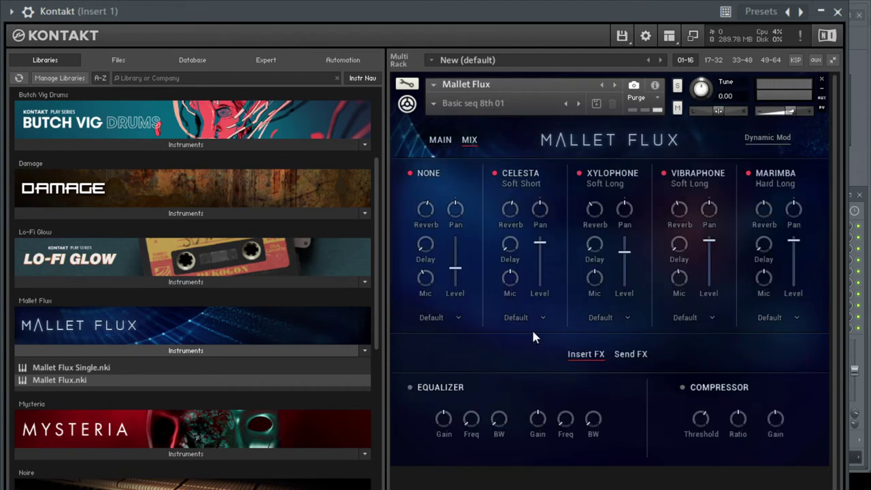
pyautogui.click(632, 357)
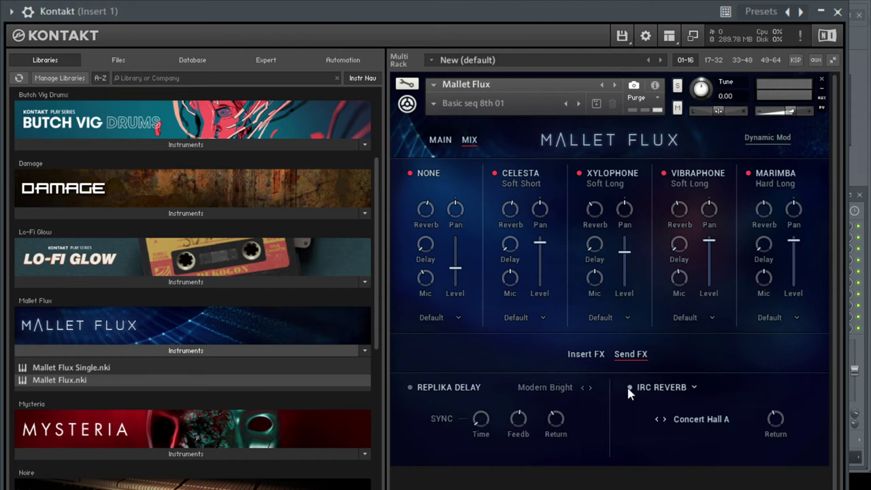
pyautogui.click(435, 142)
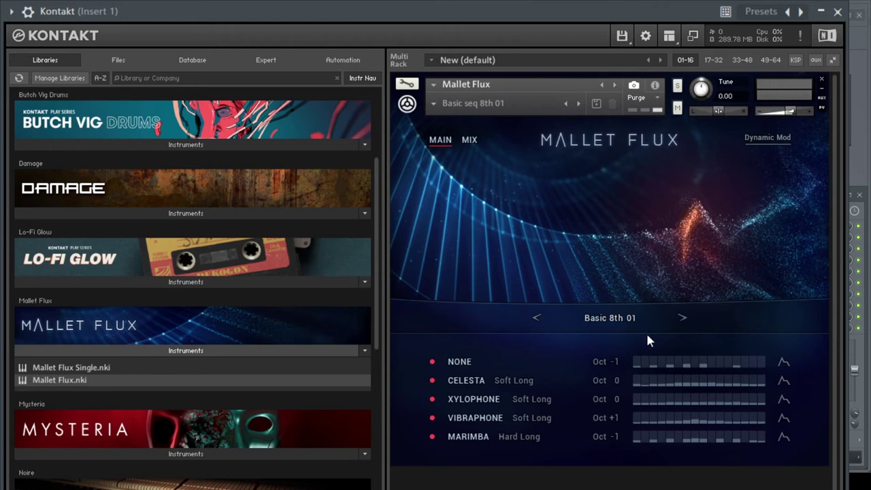
# - Open the Scenes browser from Basic 8th 01 and scroll through the Seq-type Arp 16th scenes
pyautogui.click(614, 318)
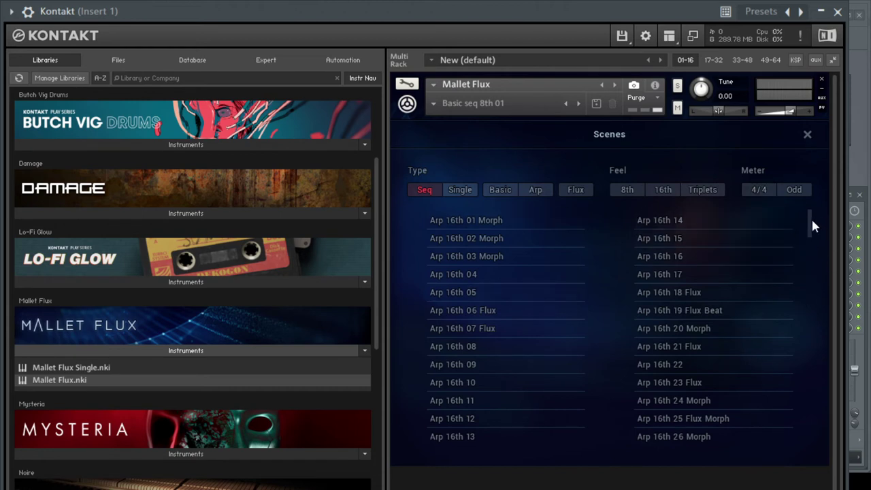
pyautogui.moveTo(811, 217); pyautogui.dragTo(809, 234)
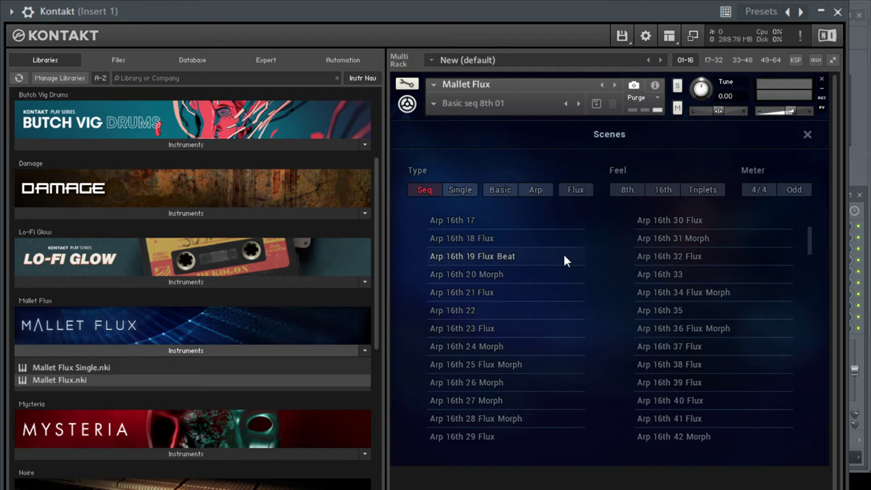
pyautogui.moveTo(811, 245); pyautogui.dragTo(798, 287)
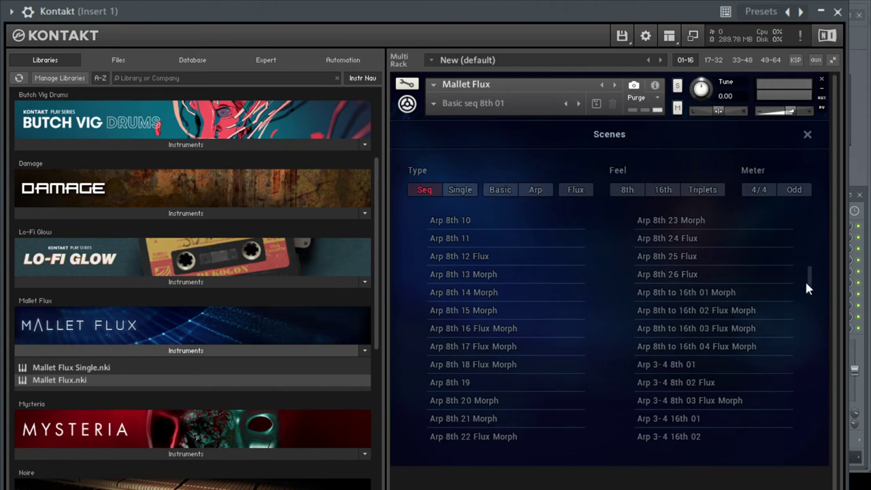
pyautogui.moveTo(809, 279); pyautogui.dragTo(809, 193)
# - Close the Scenes browser and adjust the NONE row's octave, leaving it at Oct -1
pyautogui.click(808, 136)
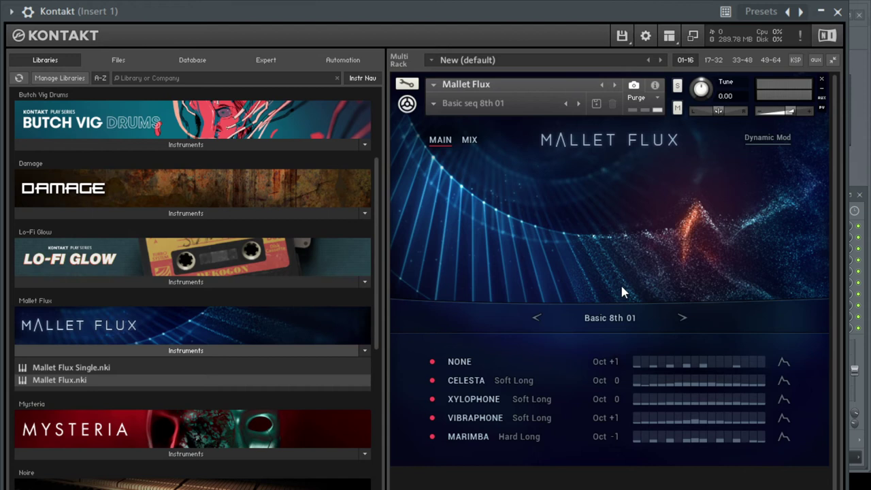
pyautogui.scroll(1, 624, 365)
pyautogui.scroll(1, 620, 361)
pyautogui.moveTo(617, 364); pyautogui.dragTo(618, 461)
pyautogui.moveTo(615, 356); pyautogui.dragTo(632, 321)
# - Raise the NONE layer's lower steps, then switch to Celesta with its sequencer on and soloed
pyautogui.click(705, 366)
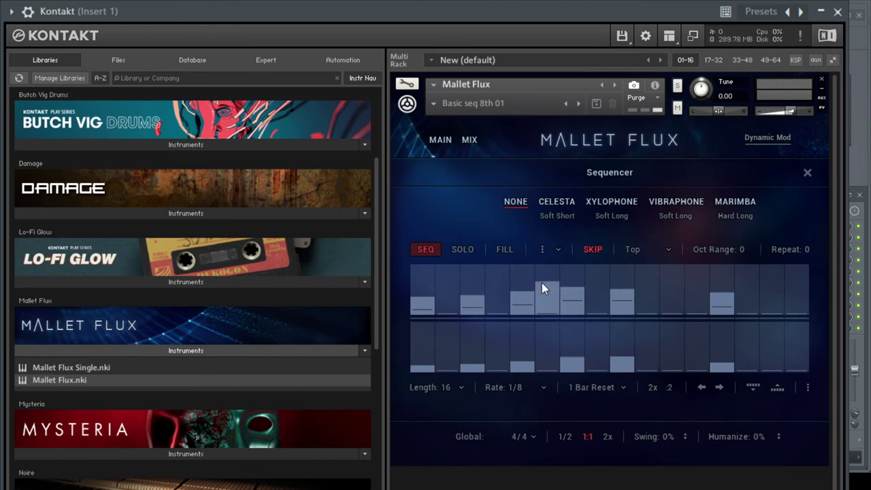
pyautogui.moveTo(519, 332)
pyautogui.mouseDown()
pyautogui.moveTo(493, 345)
pyautogui.moveTo(422, 343)
pyautogui.moveTo(500, 325)
pyautogui.moveTo(591, 345)
pyautogui.moveTo(440, 335)
pyautogui.moveTo(527, 349)
pyautogui.moveTo(643, 321)
pyautogui.moveTo(465, 322)
pyautogui.moveTo(534, 367)
pyautogui.moveTo(627, 264)
pyautogui.moveTo(710, 302)
pyautogui.moveTo(672, 307)
pyautogui.moveTo(586, 290)
pyautogui.moveTo(528, 297)
pyautogui.moveTo(628, 303)
pyautogui.mouseUp()
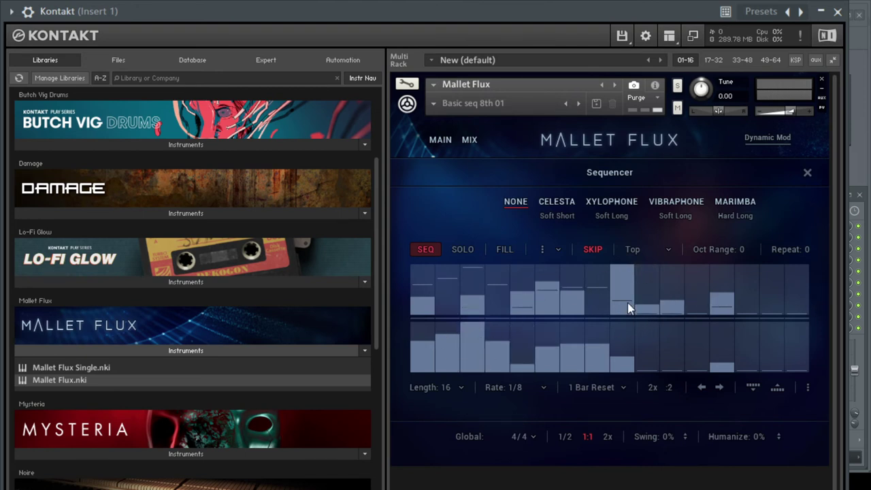
pyautogui.click(557, 203)
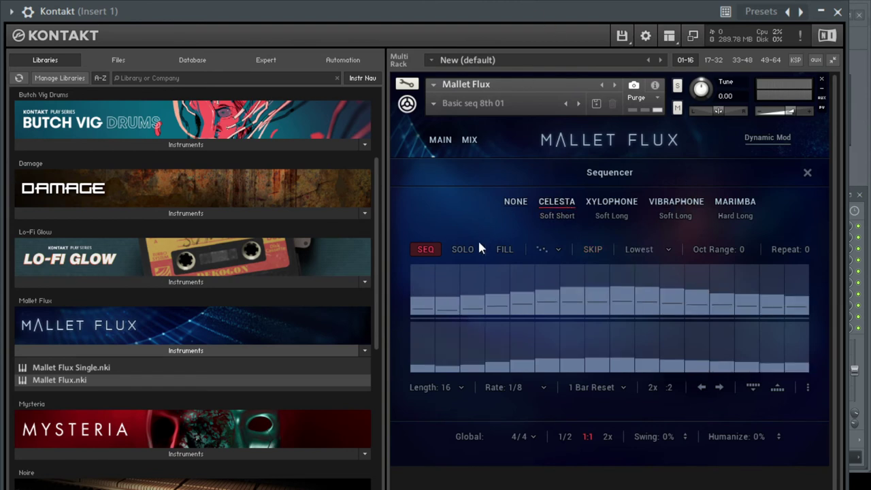
pyautogui.click(427, 249)
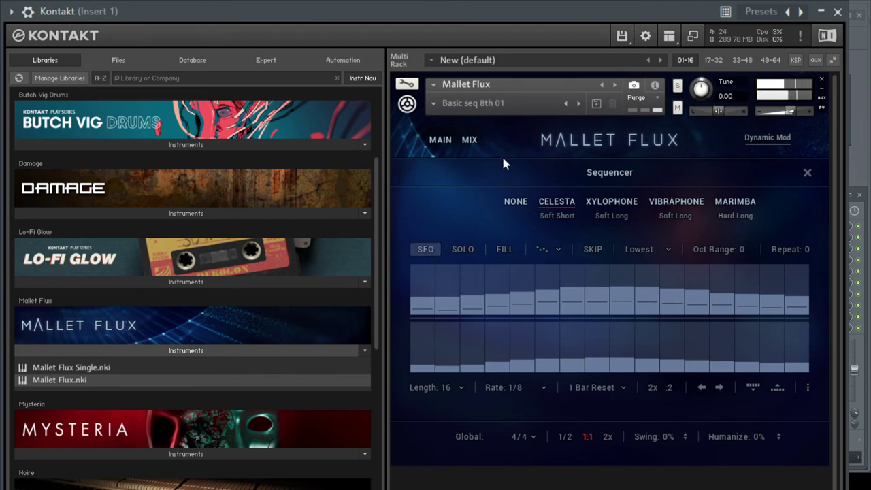
pyautogui.click(463, 248)
pyautogui.click(426, 249)
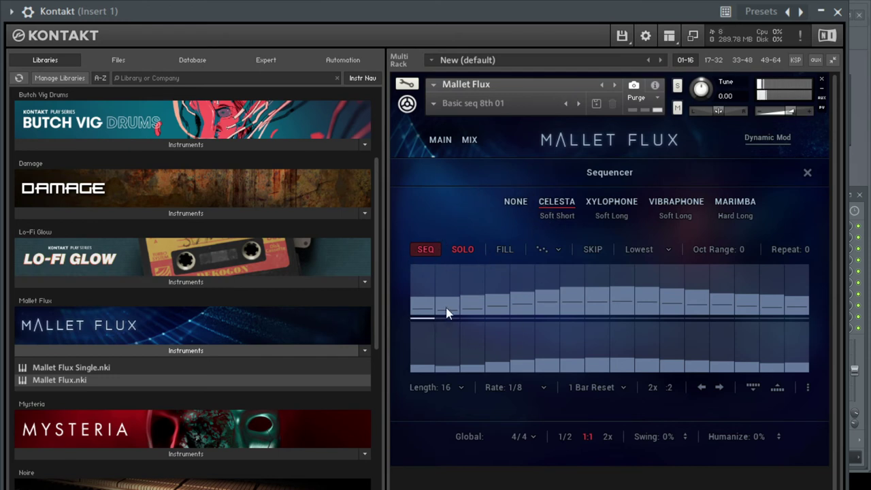
# - Raise Celesta's first step in both rows, heighten lower steps 2–8, and drop step 2's upper value
pyautogui.moveTo(424, 301); pyautogui.dragTo(426, 279)
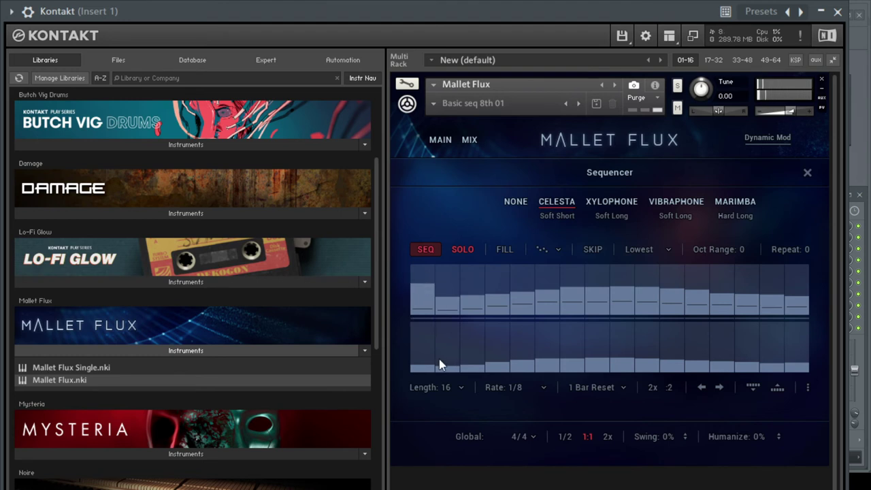
pyautogui.moveTo(422, 365)
pyautogui.mouseDown()
pyautogui.moveTo(420, 326)
pyautogui.moveTo(419, 350)
pyautogui.mouseUp()
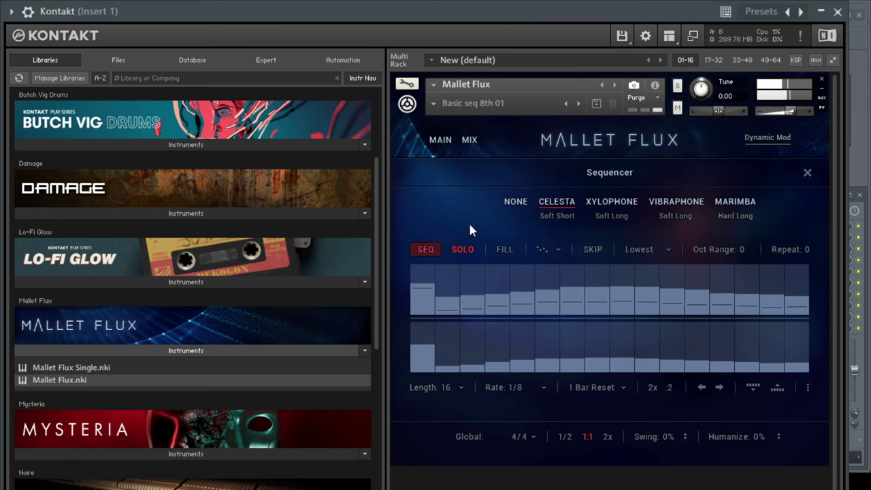
pyautogui.moveTo(495, 356)
pyautogui.mouseDown()
pyautogui.moveTo(557, 352)
pyautogui.moveTo(604, 341)
pyautogui.moveTo(519, 343)
pyautogui.moveTo(443, 312)
pyautogui.moveTo(523, 290)
pyautogui.moveTo(543, 305)
pyautogui.moveTo(476, 280)
pyautogui.moveTo(557, 263)
pyautogui.moveTo(494, 273)
pyautogui.moveTo(543, 310)
pyautogui.moveTo(550, 339)
pyautogui.moveTo(475, 290)
pyautogui.moveTo(460, 306)
pyautogui.moveTo(560, 277)
pyautogui.moveTo(445, 274)
pyautogui.moveTo(432, 296)
pyautogui.moveTo(420, 277)
pyautogui.moveTo(507, 276)
pyautogui.moveTo(489, 287)
pyautogui.moveTo(566, 294)
pyautogui.moveTo(564, 322)
pyautogui.mouseUp()
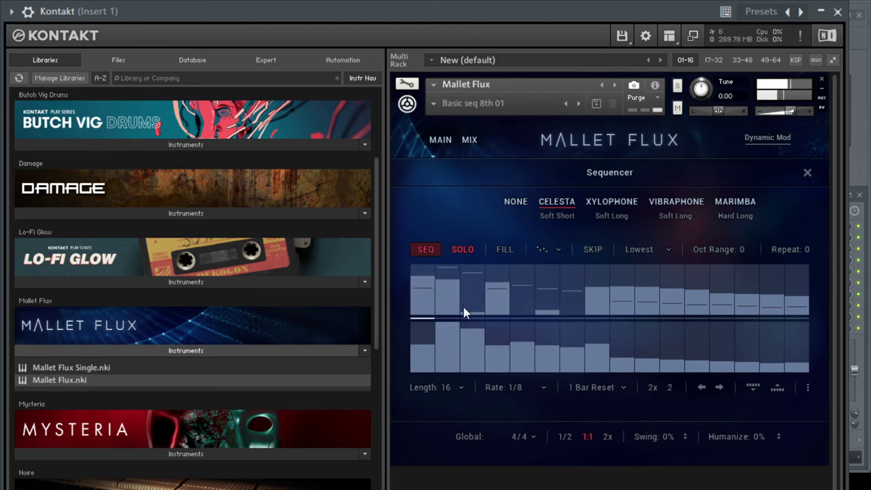
pyautogui.moveTo(463, 312)
pyautogui.mouseDown()
pyautogui.moveTo(437, 303)
pyautogui.moveTo(443, 340)
pyautogui.mouseUp()
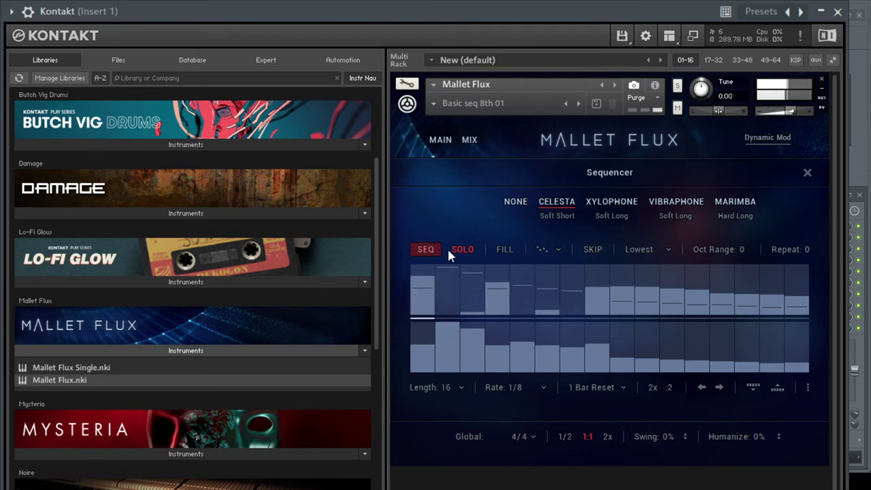
# - Apply a fill pattern to the Celesta steps, then turn fill mode off
pyautogui.click(504, 249)
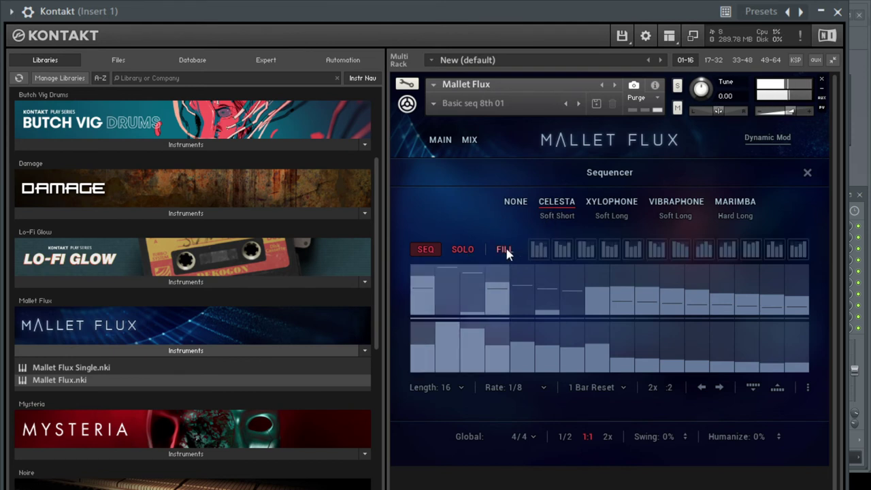
pyautogui.moveTo(594, 262)
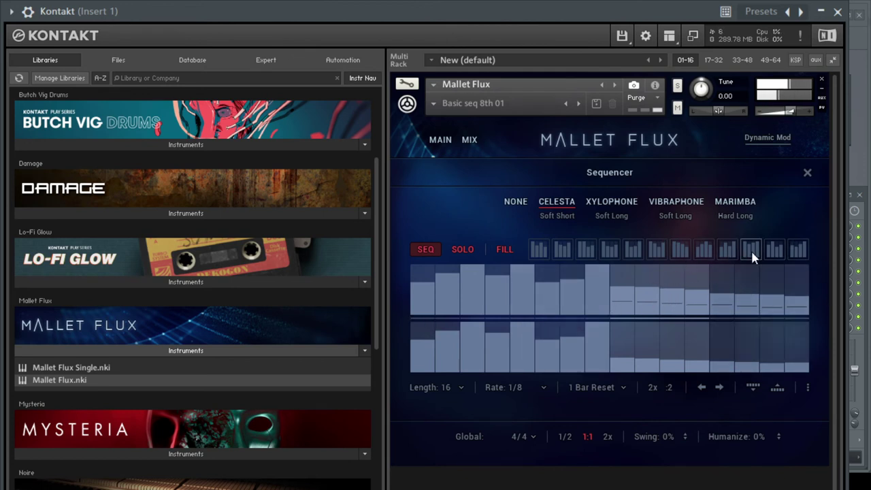
pyautogui.click(571, 247)
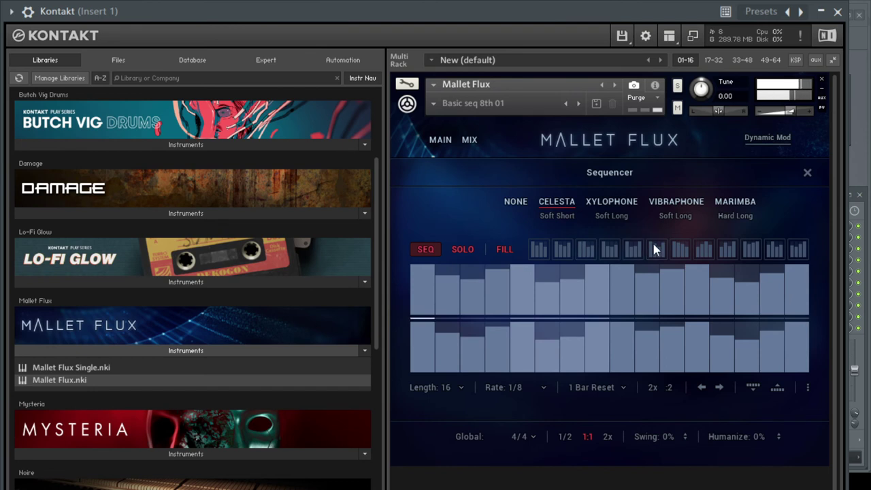
pyautogui.click(706, 249)
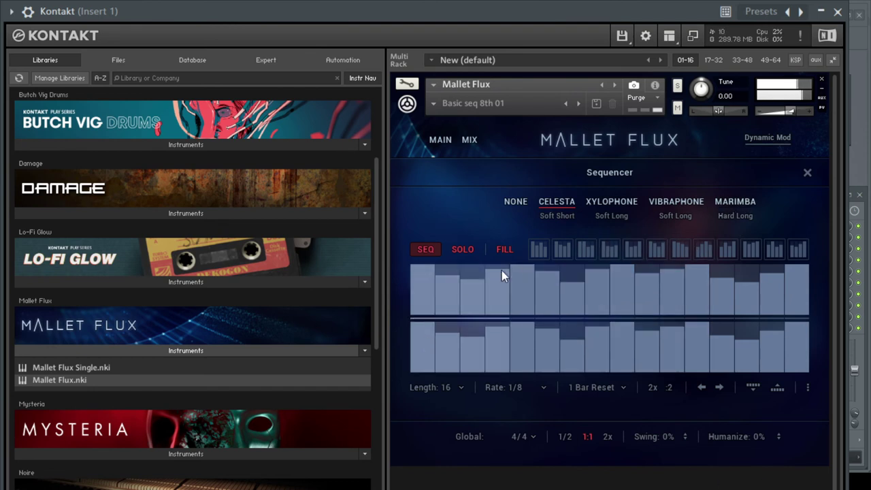
pyautogui.click(503, 250)
# - Lower the first step's bottom-row bar to a reduced height
pyautogui.click(423, 337)
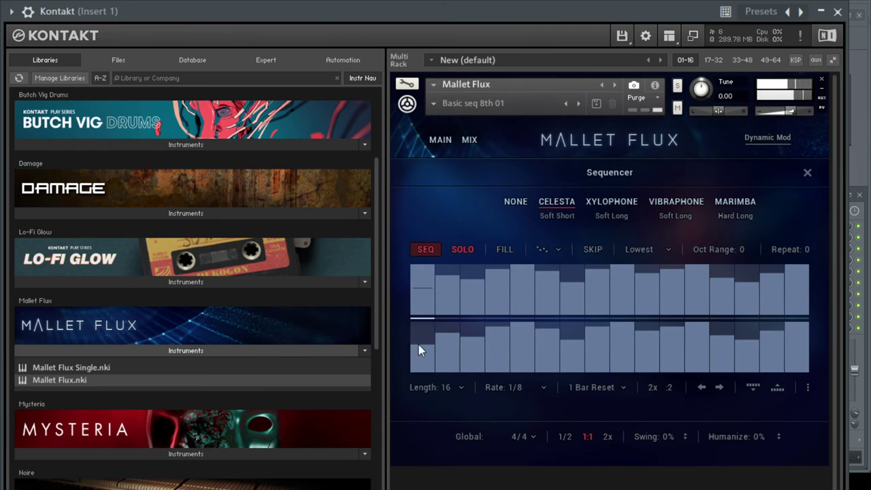
pyautogui.click(420, 350)
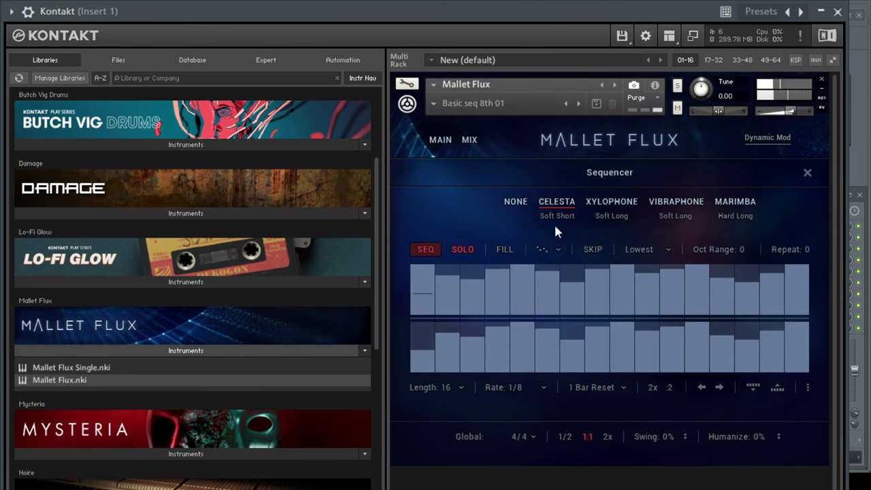
pyautogui.click(420, 348)
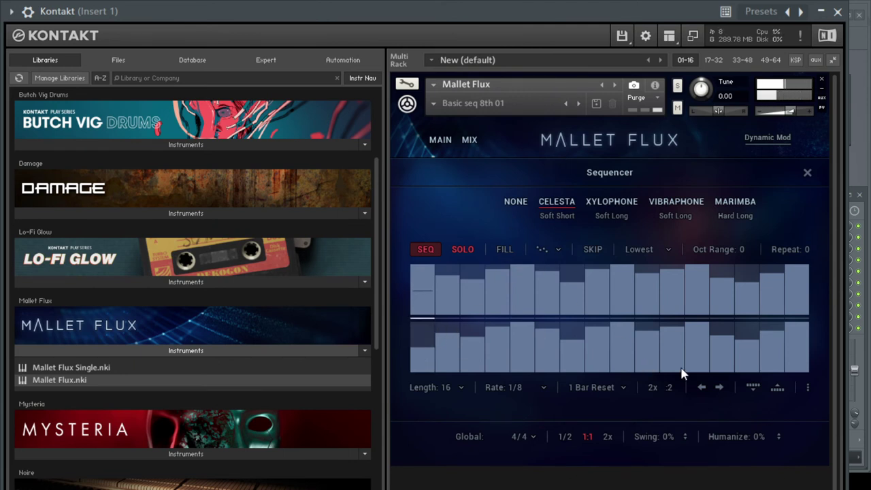
# - Set the Celesta note order to Zig-Zag Down/Up after trying Down & Up and Down
pyautogui.click(559, 251)
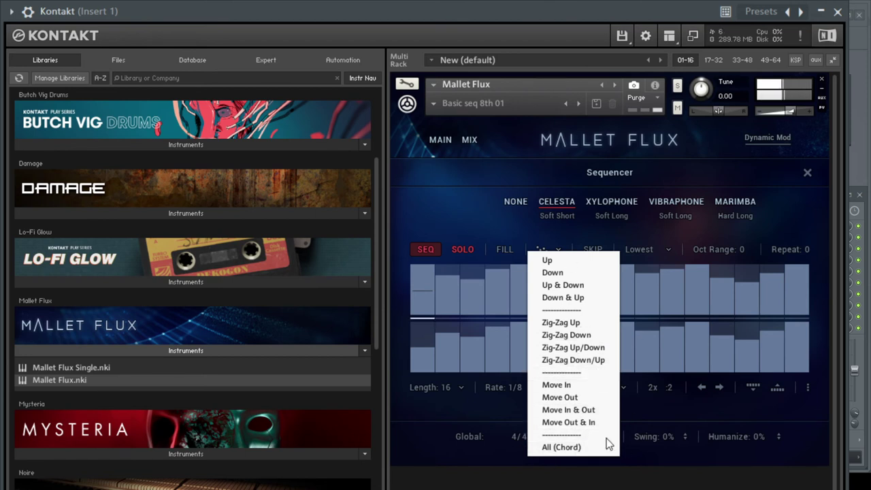
pyautogui.click(571, 301)
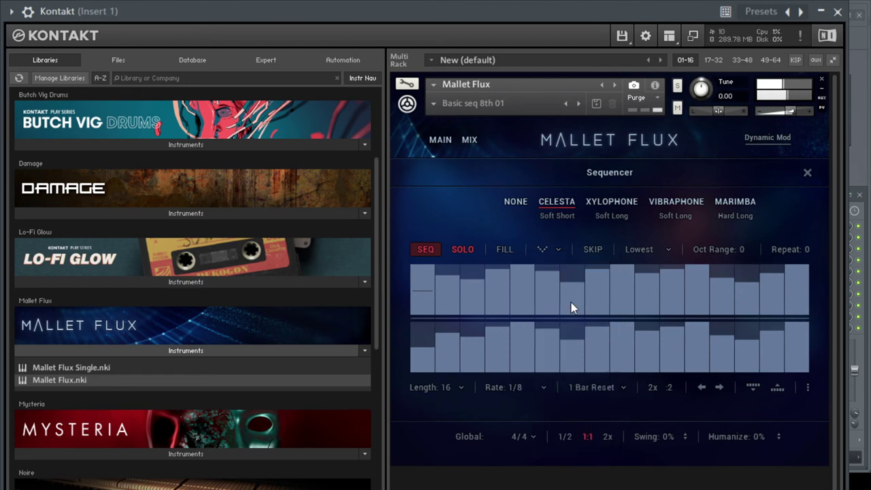
pyautogui.click(543, 249)
pyautogui.click(562, 278)
pyautogui.click(559, 251)
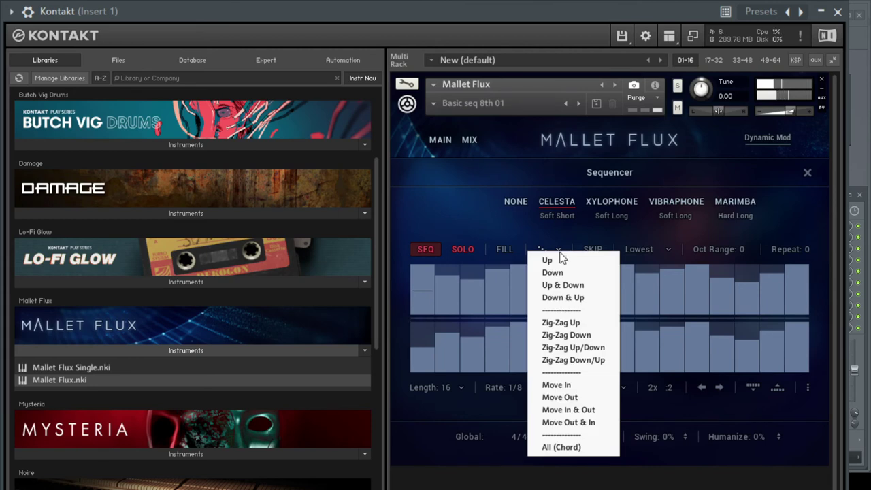
pyautogui.click(576, 363)
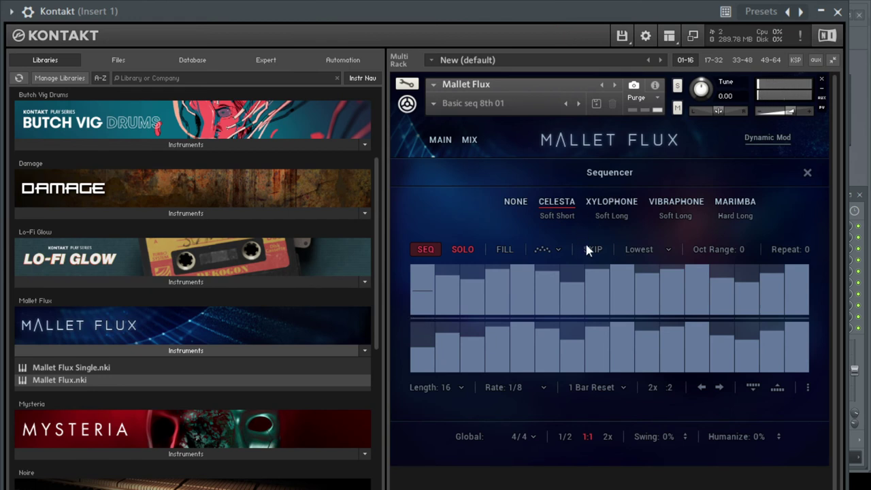
# - Review note selection and octave range, keeping Lowest and 0
pyautogui.click(659, 250)
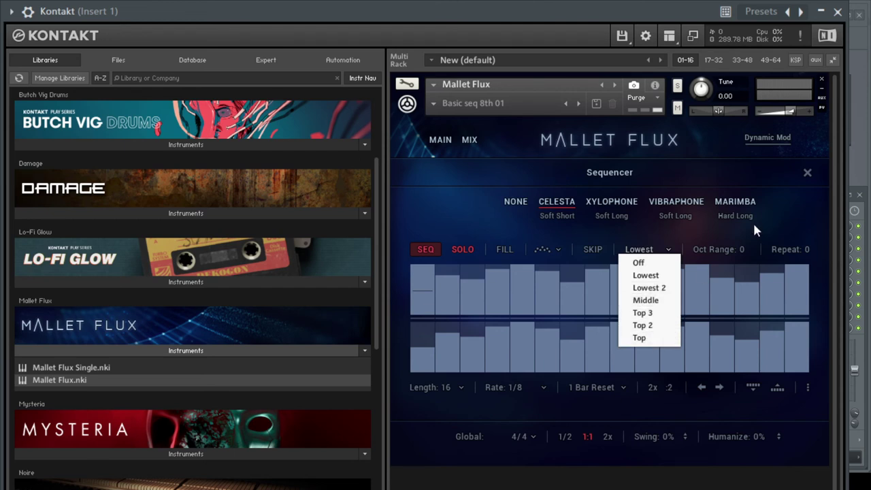
pyautogui.click(672, 232)
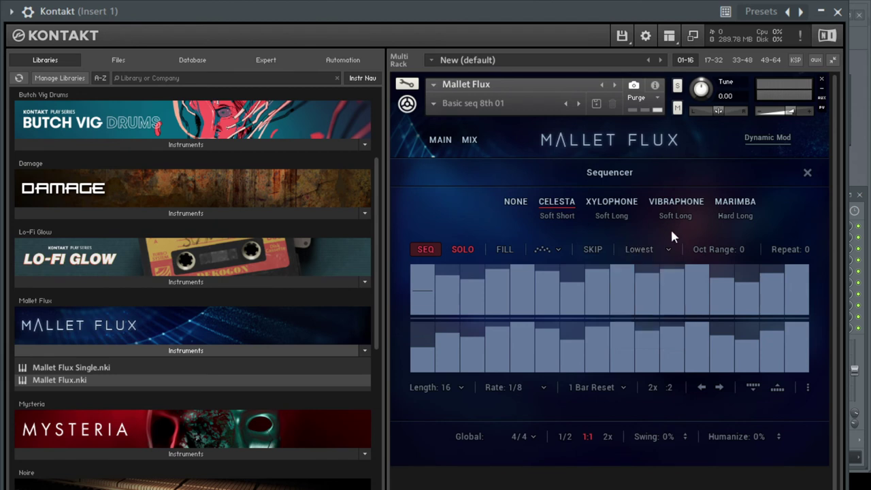
pyautogui.click(748, 250)
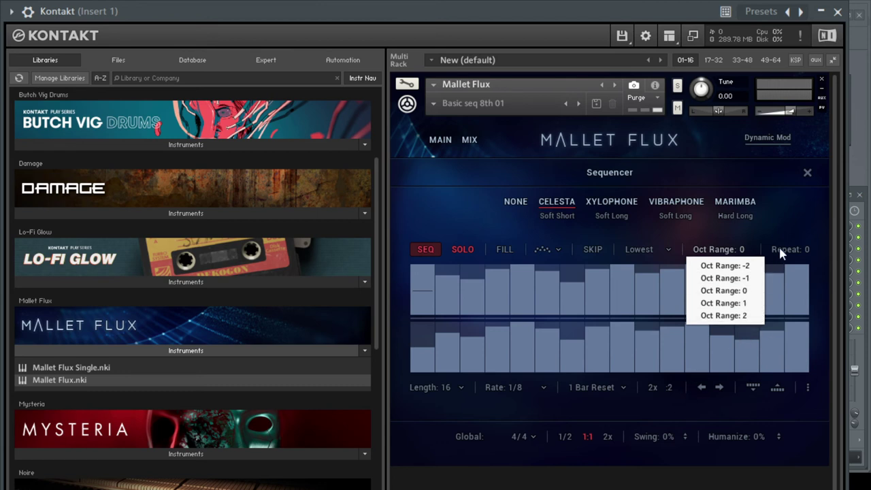
pyautogui.click(798, 218)
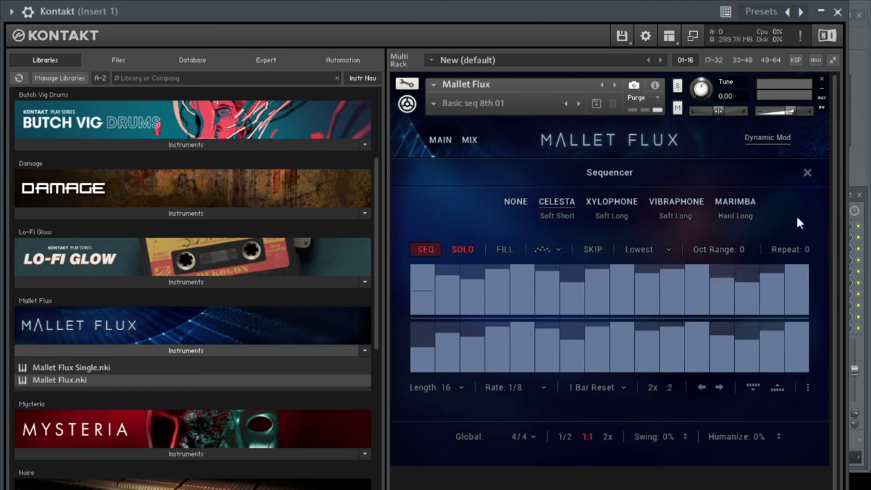
# - Close and reopen the sequencer panel, leaving the repeat count unchanged
pyautogui.click(807, 174)
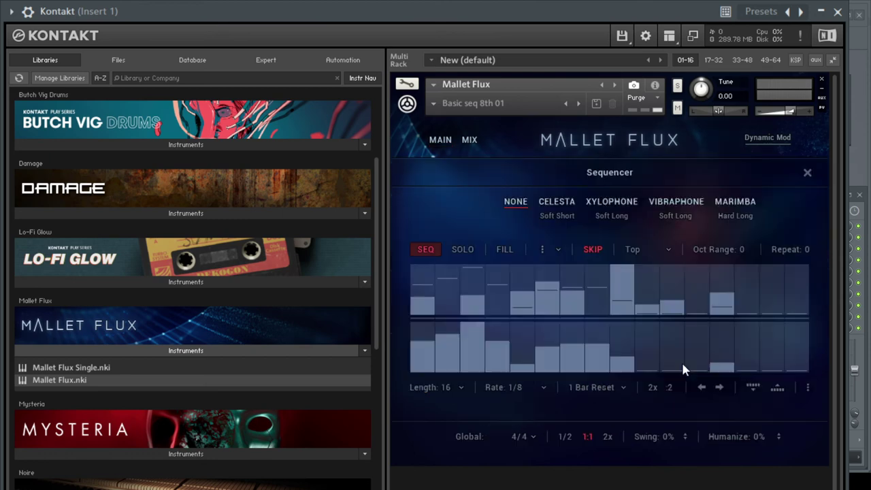
pyautogui.click(682, 361)
pyautogui.click(807, 249)
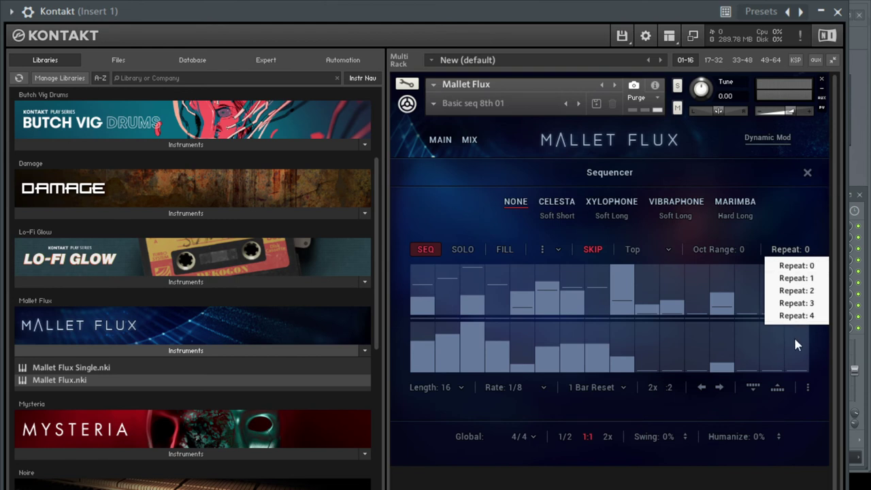
pyautogui.click(797, 215)
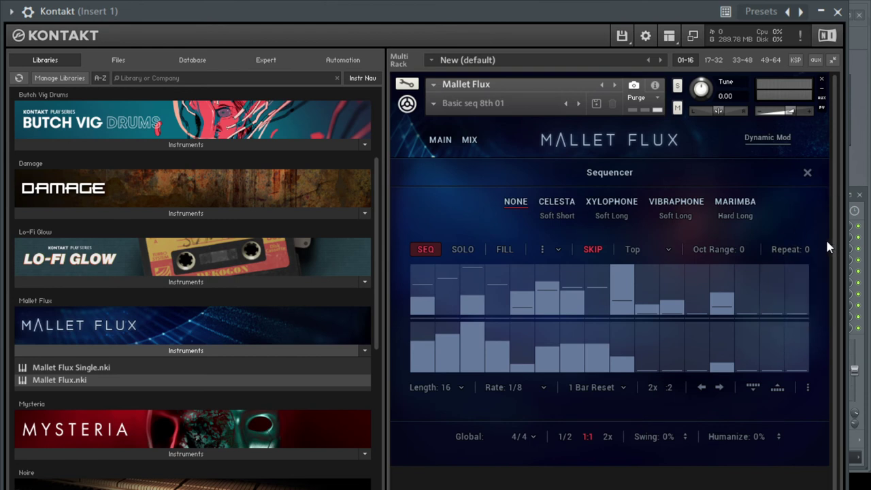
# - Set the sequence length to 6 steps and the step rate to 1/32
pyautogui.click(462, 389)
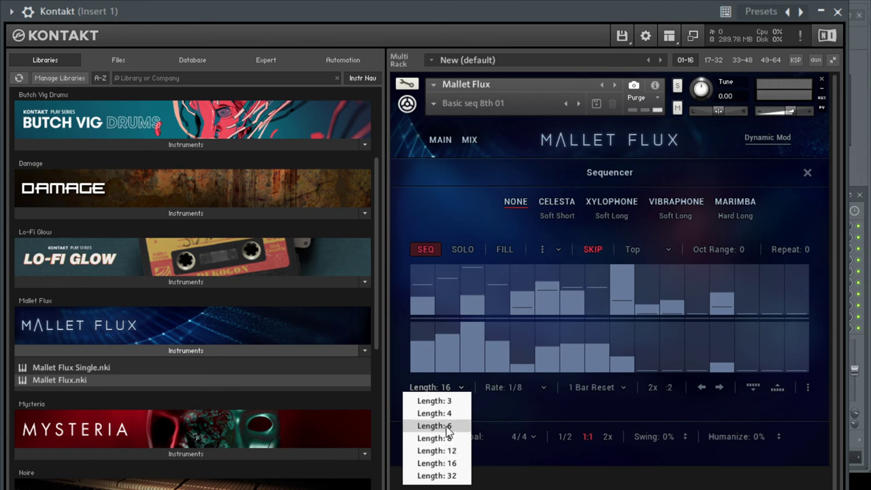
pyautogui.click(448, 426)
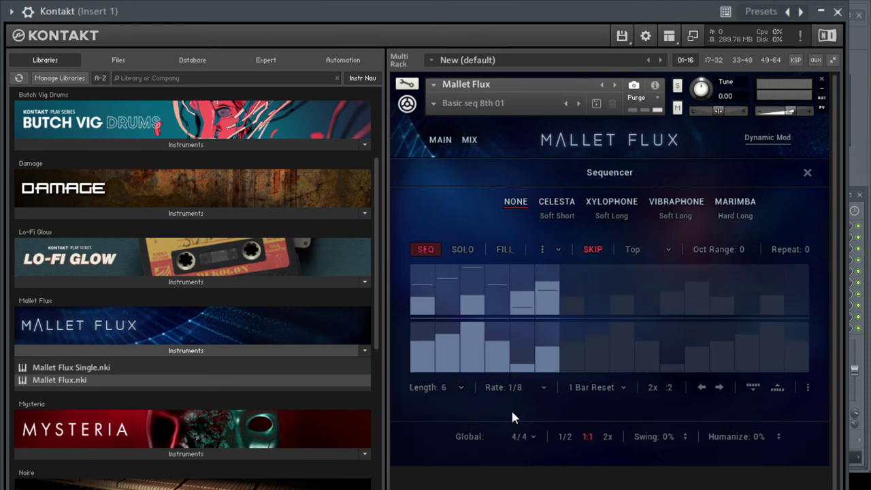
pyautogui.click(539, 395)
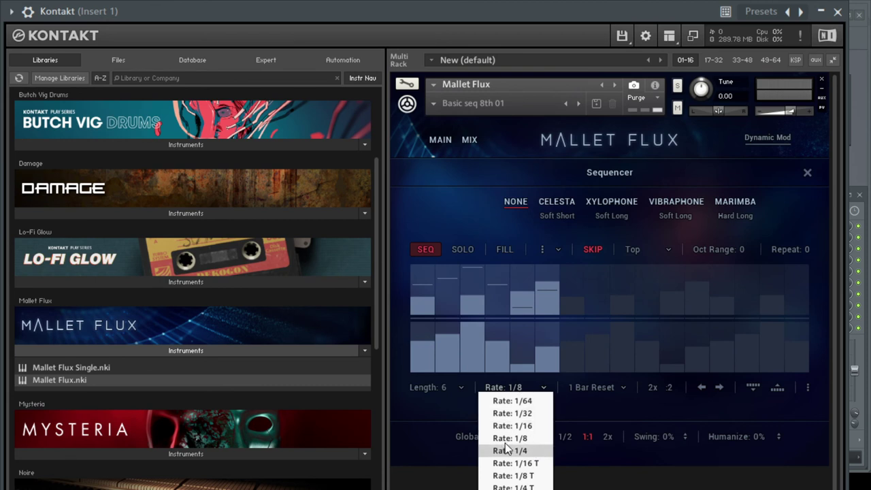
pyautogui.click(533, 412)
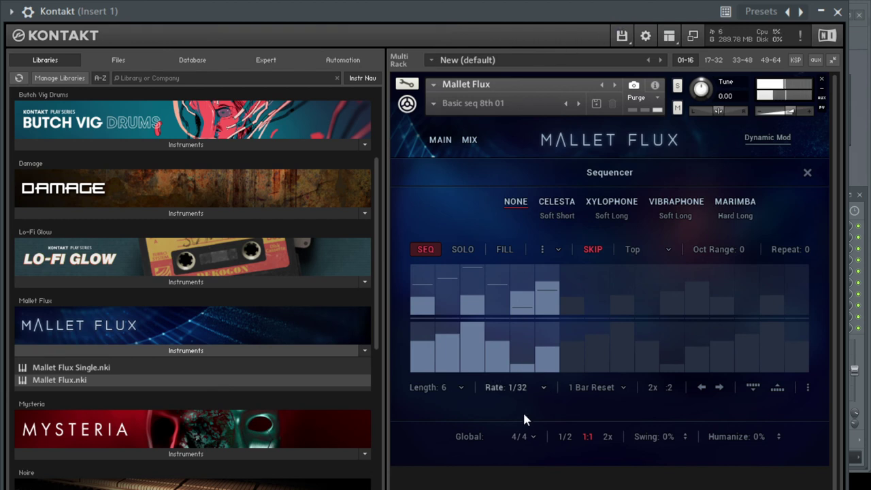
# - Turn Skip off, enable Solo, and load the Celesta sequencer preset
pyautogui.click(594, 249)
pyautogui.click(459, 251)
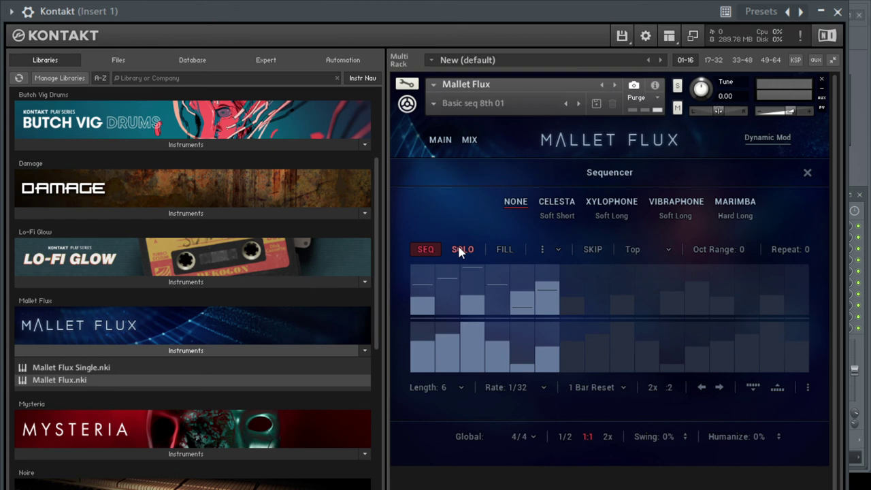
pyautogui.click(562, 208)
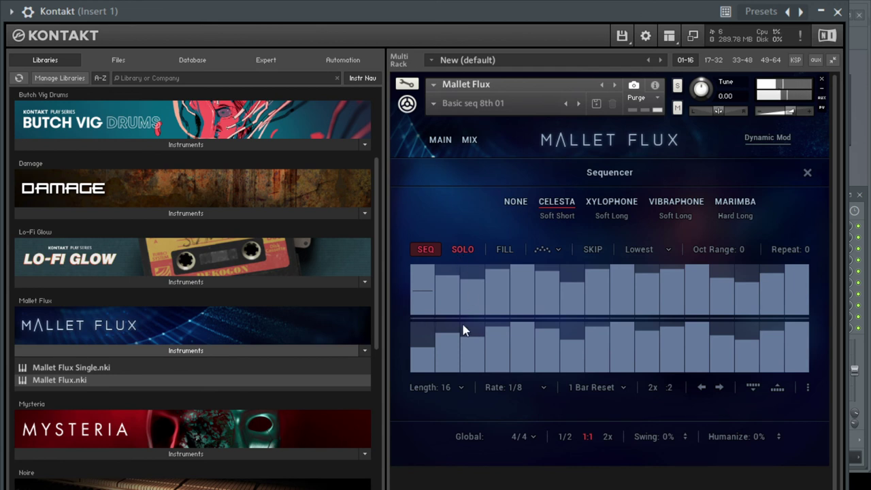
# - Set Celesta to 6 steps at 1/32 and pull step 2 nearly silent in both rows
pyautogui.click(460, 388)
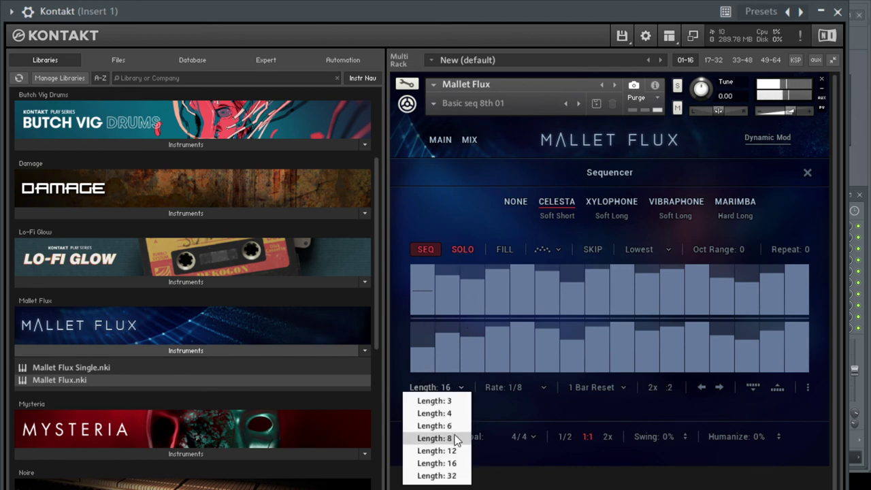
pyautogui.click(457, 426)
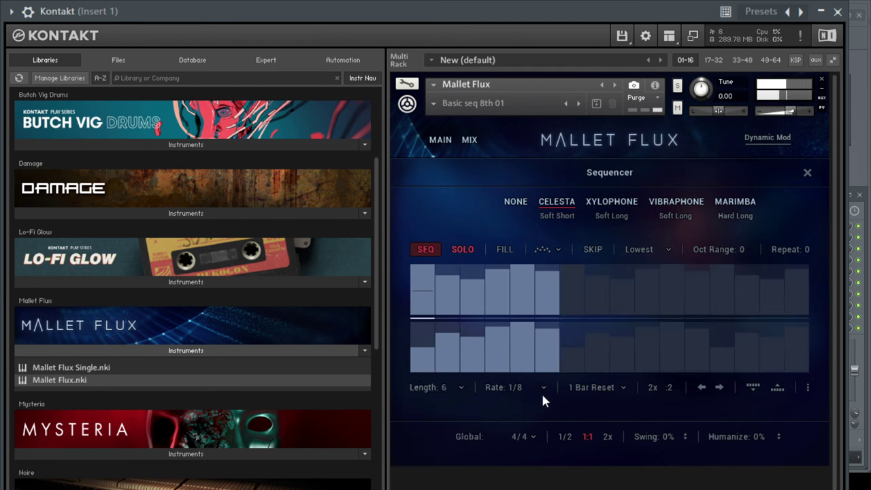
pyautogui.click(540, 414)
pyautogui.click(449, 309)
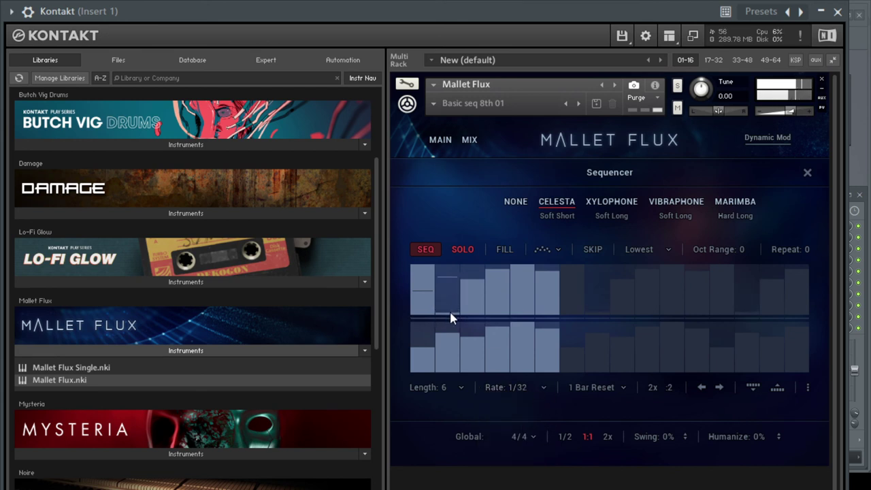
pyautogui.moveTo(448, 339); pyautogui.dragTo(447, 396)
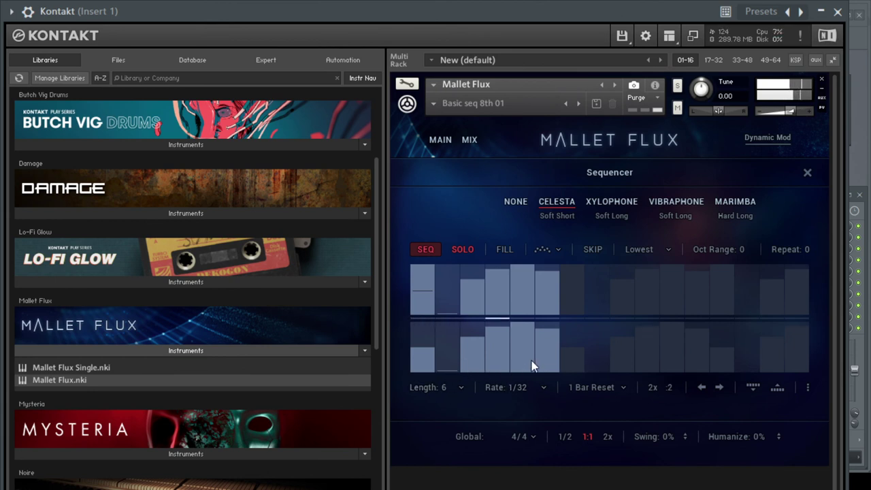
# - Try 1/8 and 1/16 step rates and switch the note order to Zig-Zag Down
pyautogui.click(516, 387)
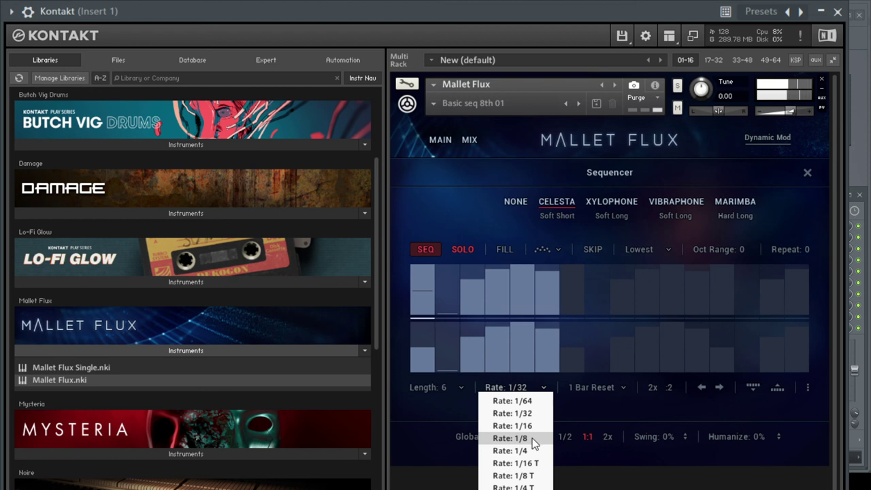
pyautogui.click(533, 439)
pyautogui.click(521, 388)
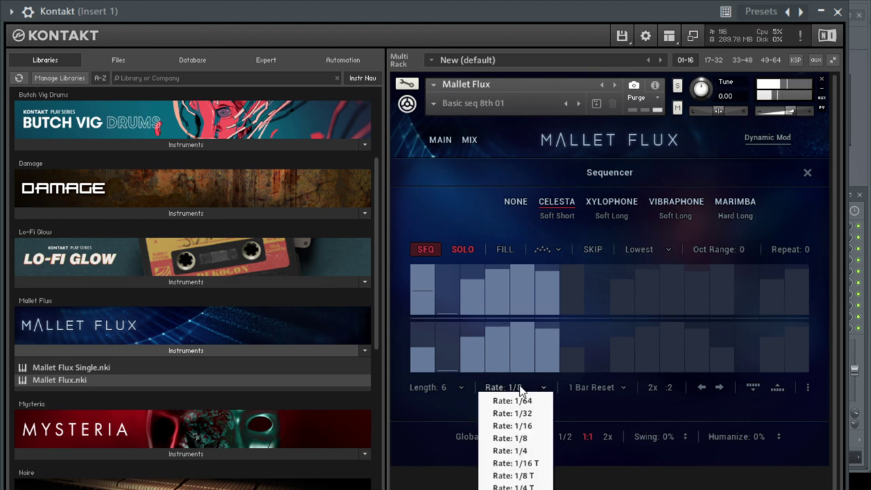
pyautogui.click(538, 426)
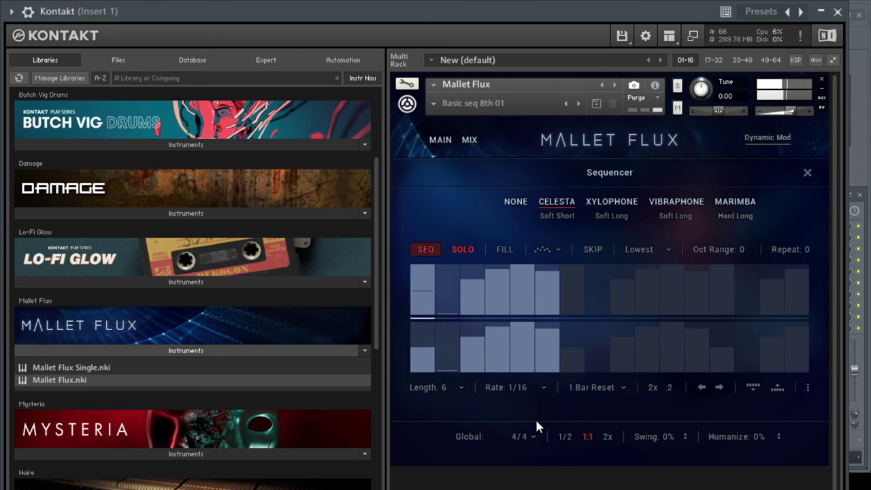
pyautogui.click(558, 250)
pyautogui.click(567, 335)
# - Return the step rate to 1/32, leaving the reset options unchanged
pyautogui.click(498, 390)
pyautogui.click(529, 412)
pyautogui.click(621, 391)
pyautogui.click(610, 409)
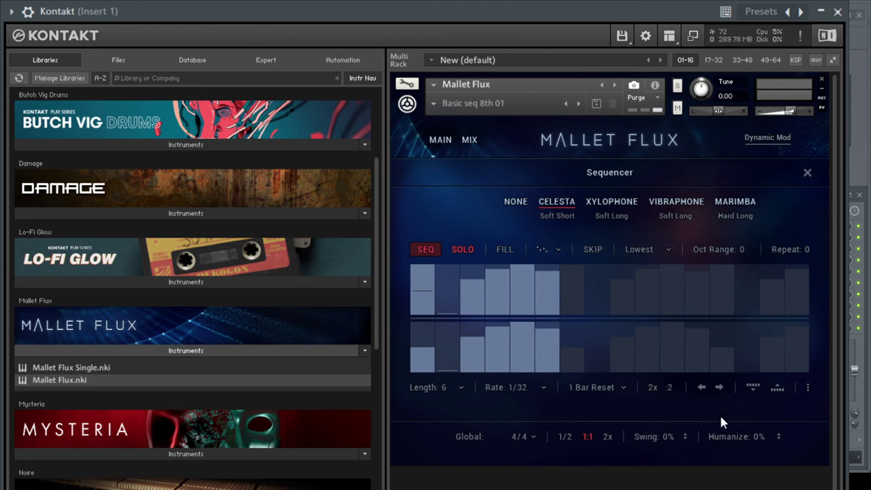
# - Try the 1 bar and 2 bars reset options, ending on No Reset
pyautogui.click(622, 391)
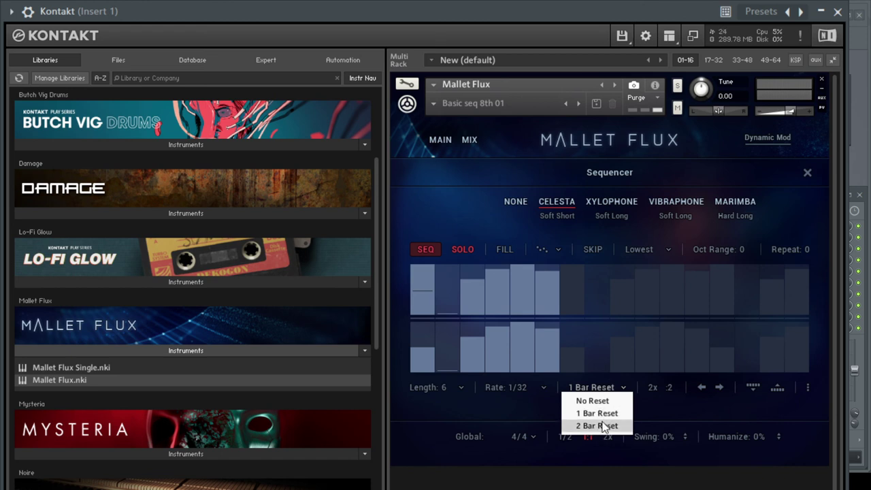
pyautogui.click(603, 399)
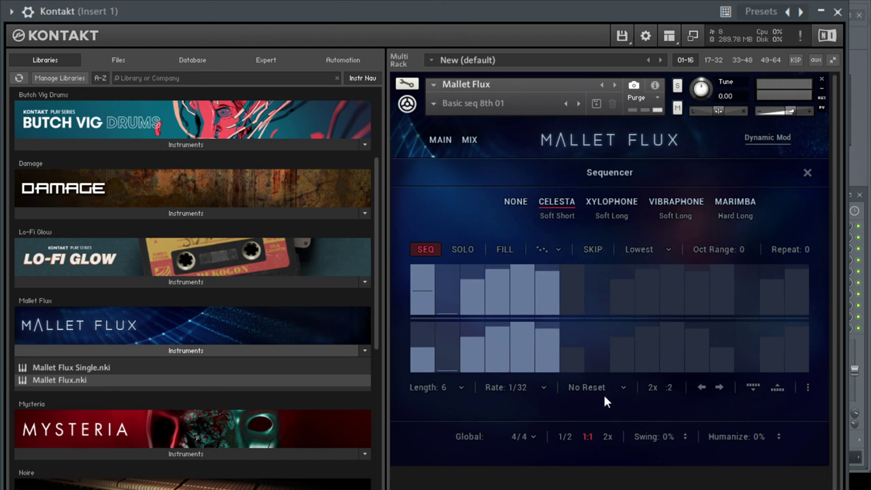
pyautogui.click(632, 392)
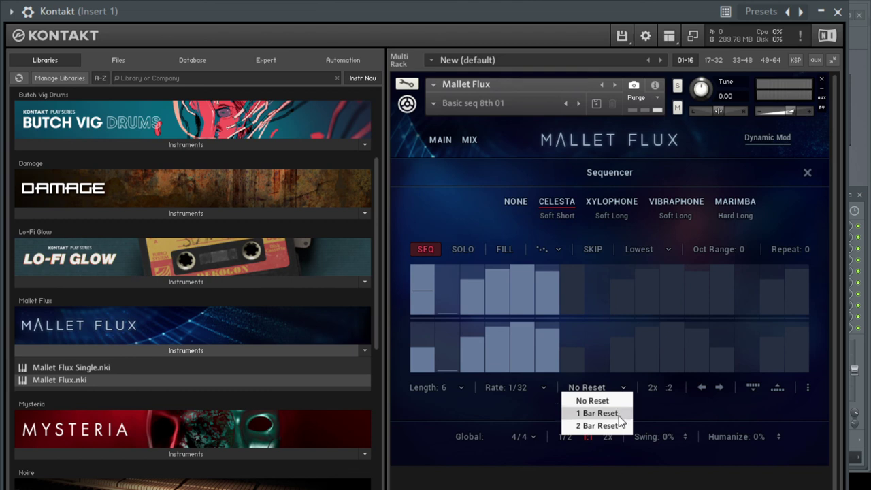
pyautogui.click(595, 413)
pyautogui.click(594, 387)
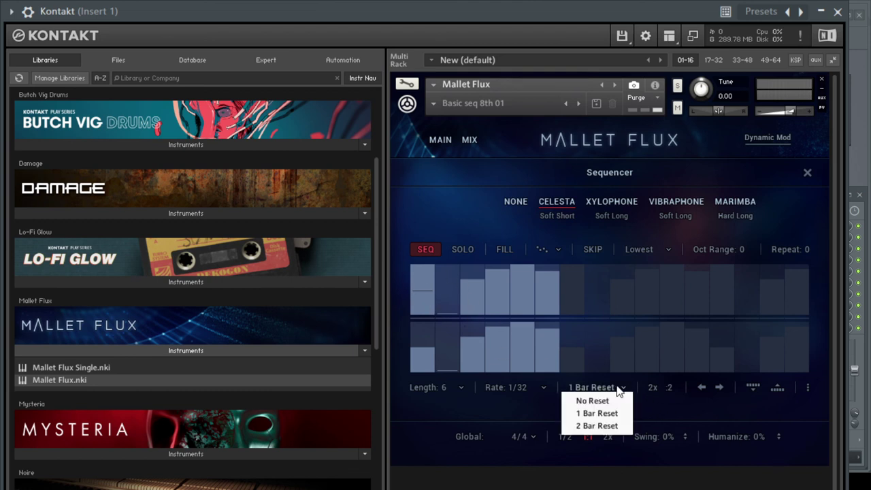
pyautogui.click(609, 428)
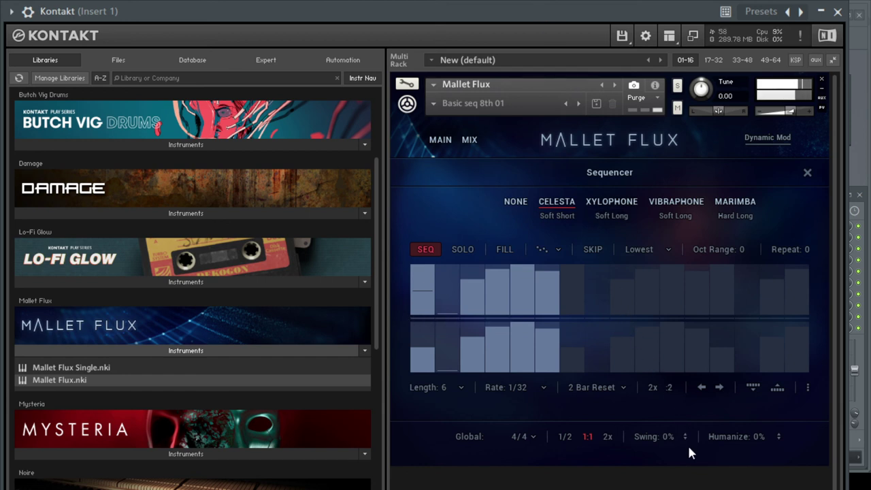
pyautogui.click(615, 385)
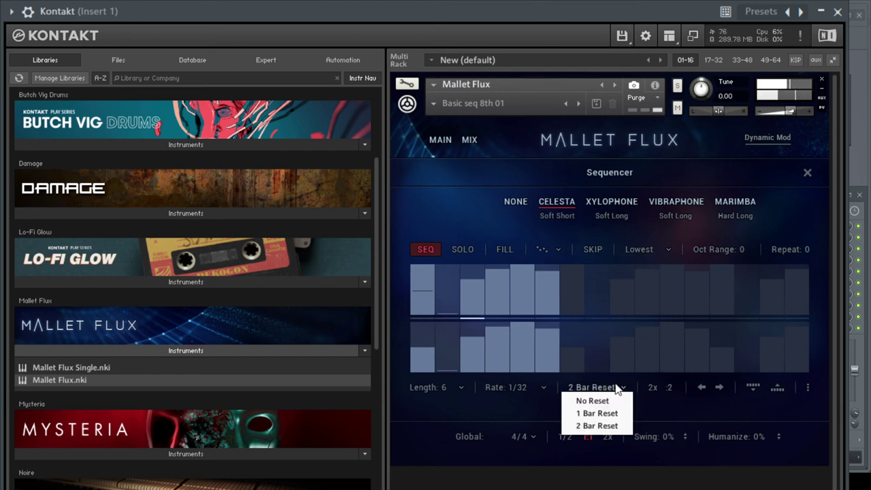
pyautogui.click(585, 401)
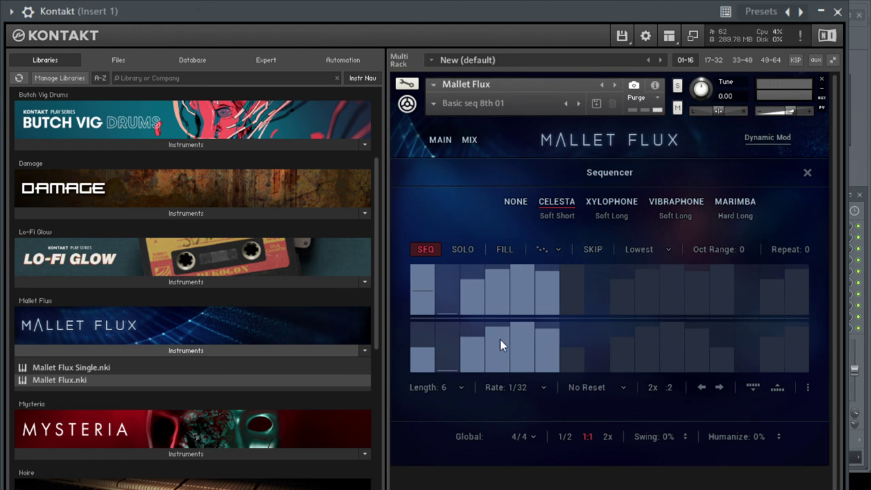
# - Double the length to 12 steps, then halve it twice down to 3 steps
pyautogui.click(653, 389)
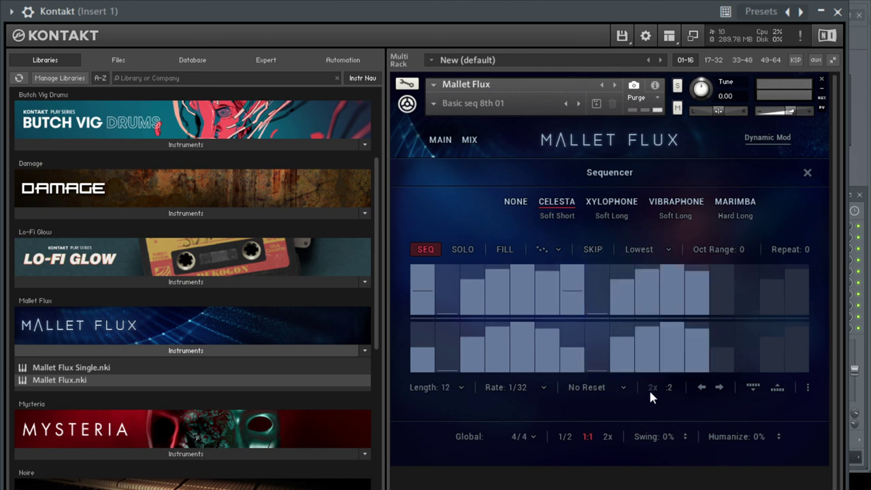
pyautogui.click(668, 389)
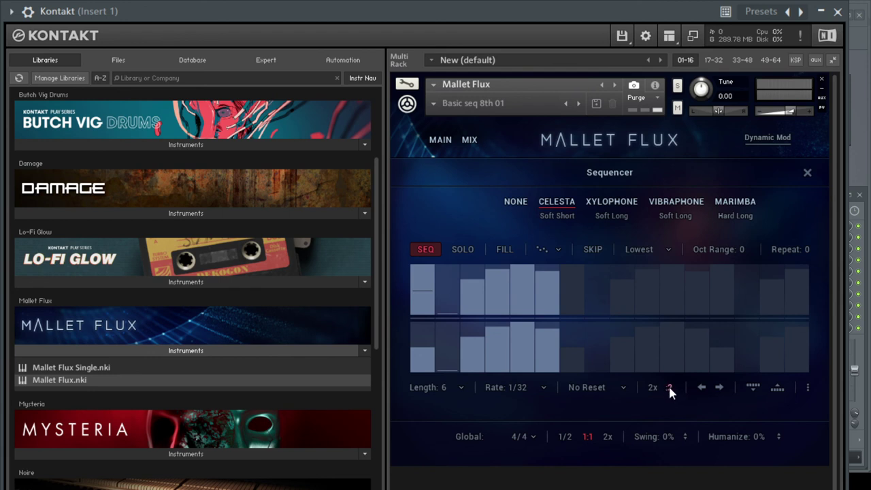
pyautogui.click(668, 388)
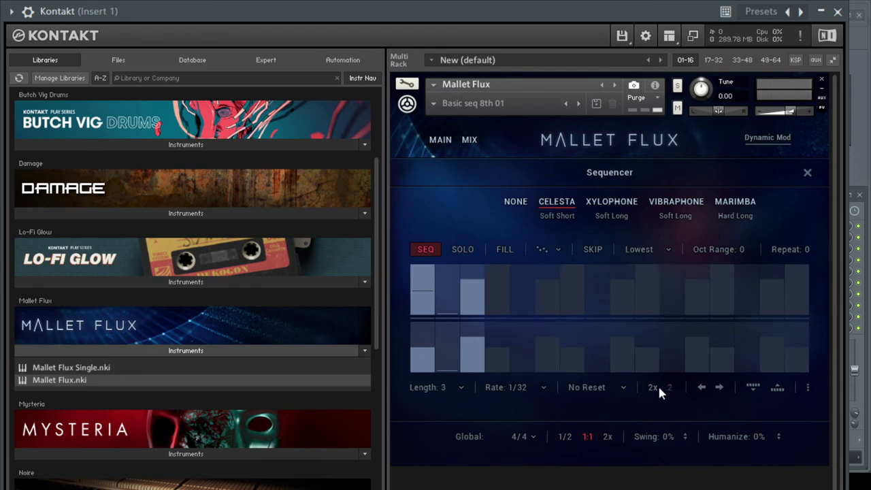